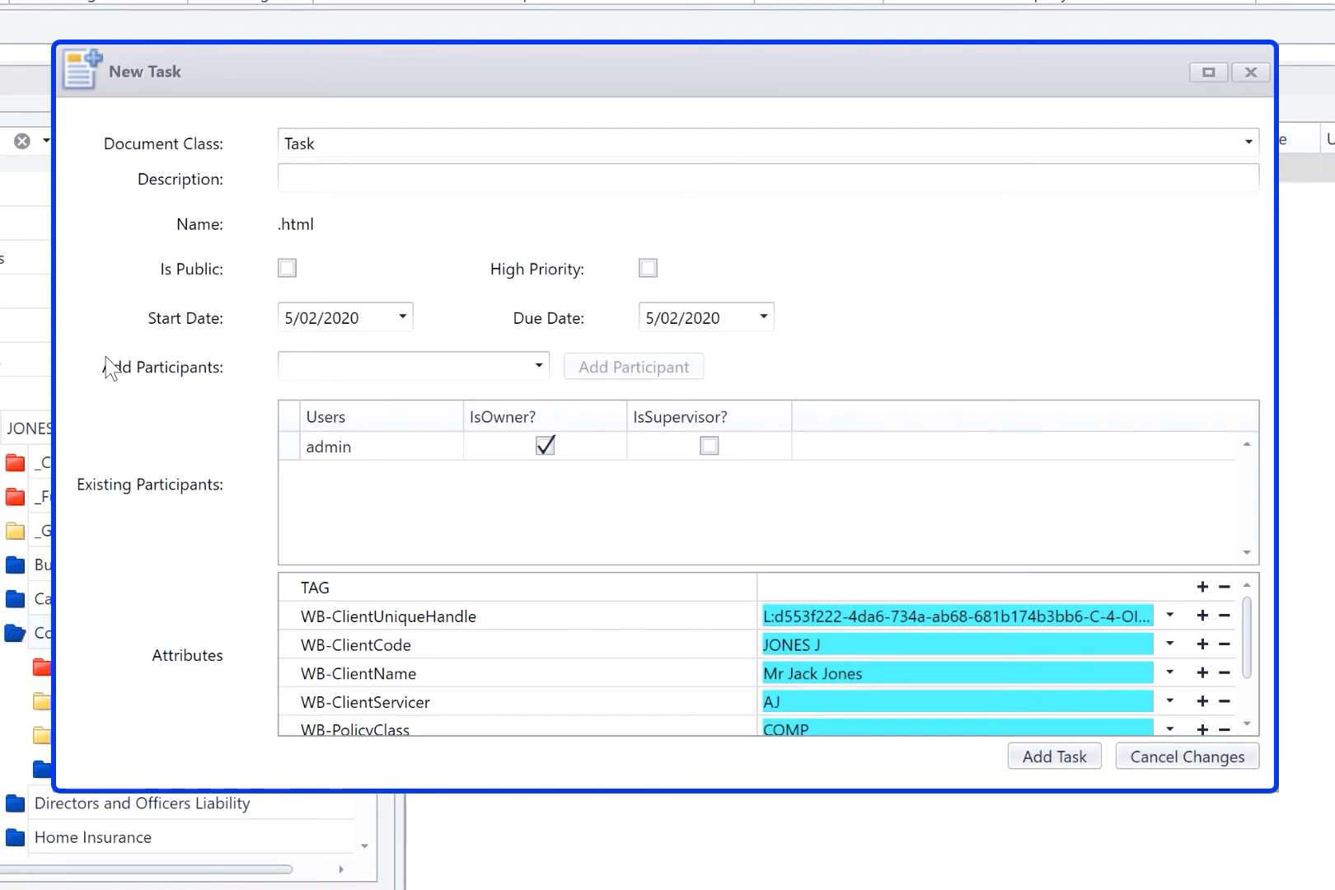
Step: Enter the new task's description as the client's name followed by "Computer RNL 20-21"
{"action": "left_click", "coordinate": [359, 174]}
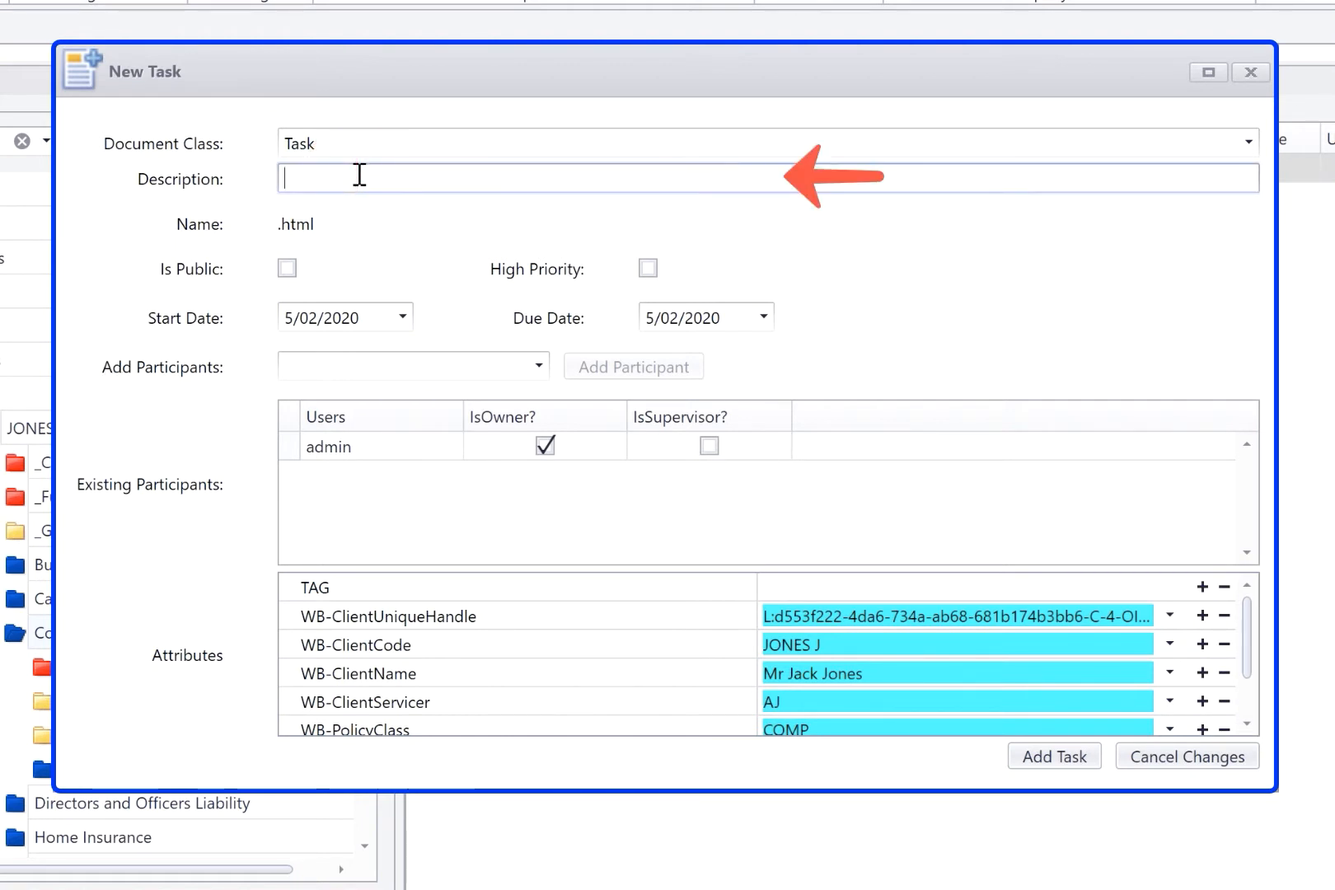
{"action": "type", "text": "Jones J"}
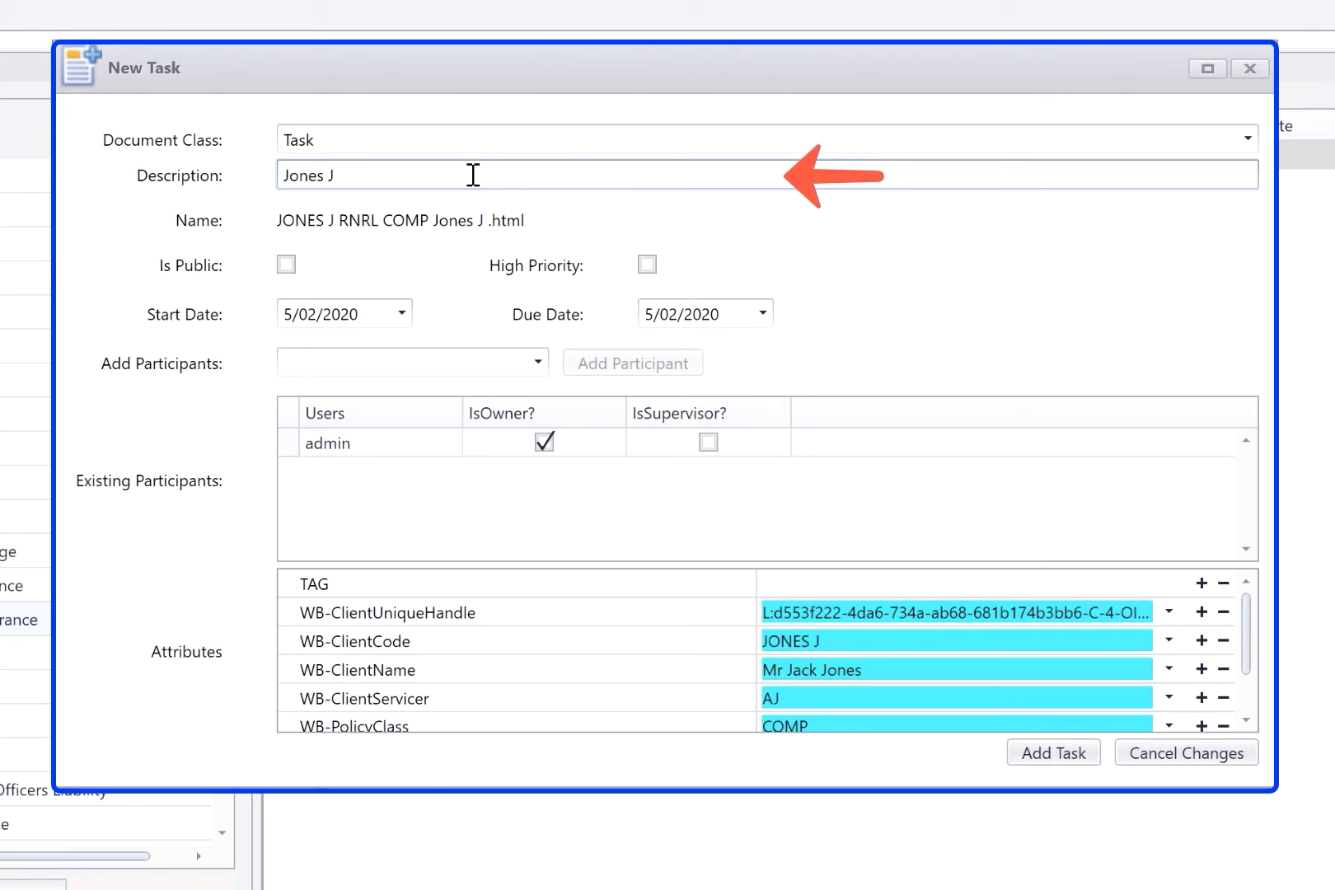
{"action": "type", "text": "Computer RNL 20-21"}
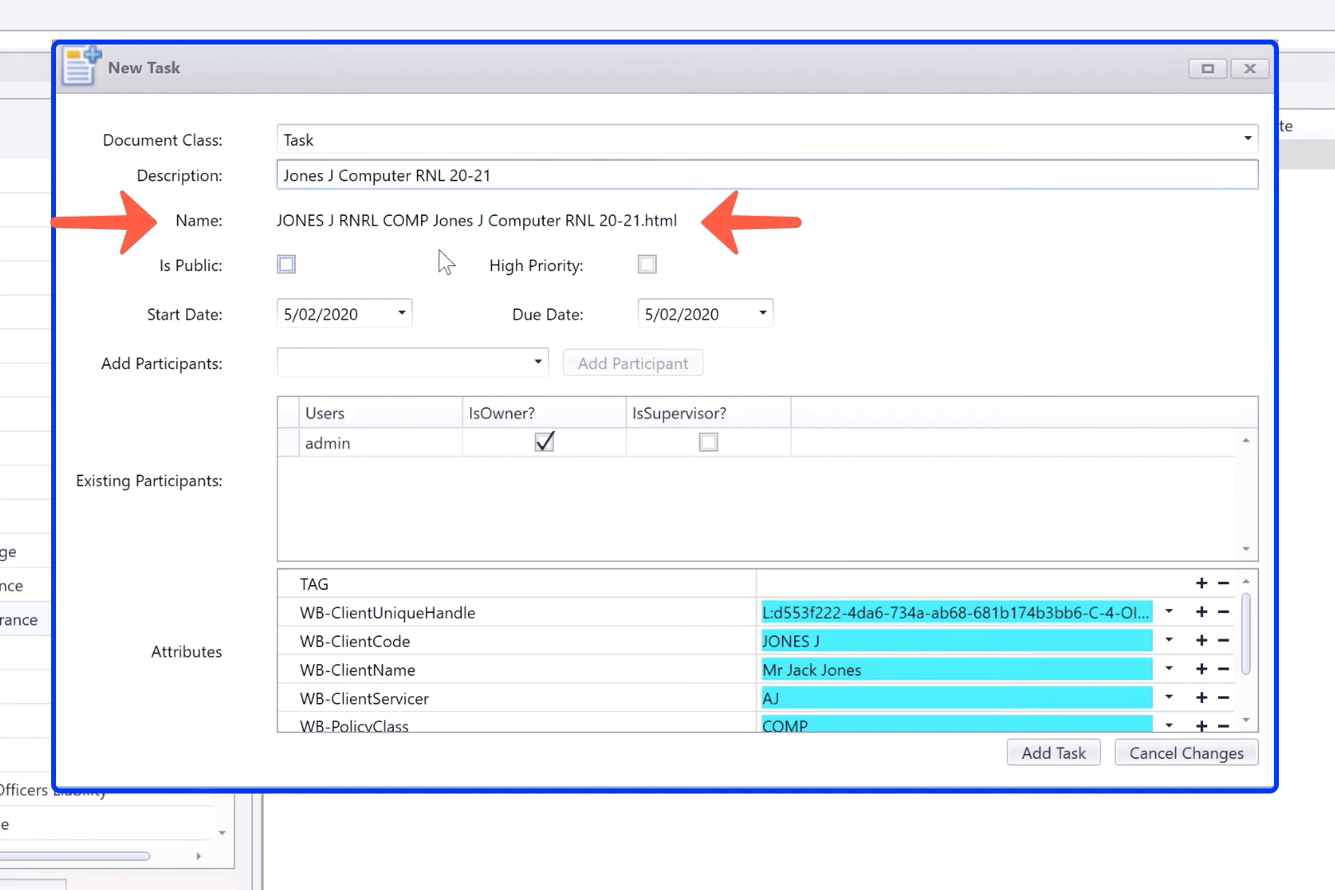
Step: Keep the new task private and mark it as high priority
{"action": "left_click", "coordinate": [285, 266]}
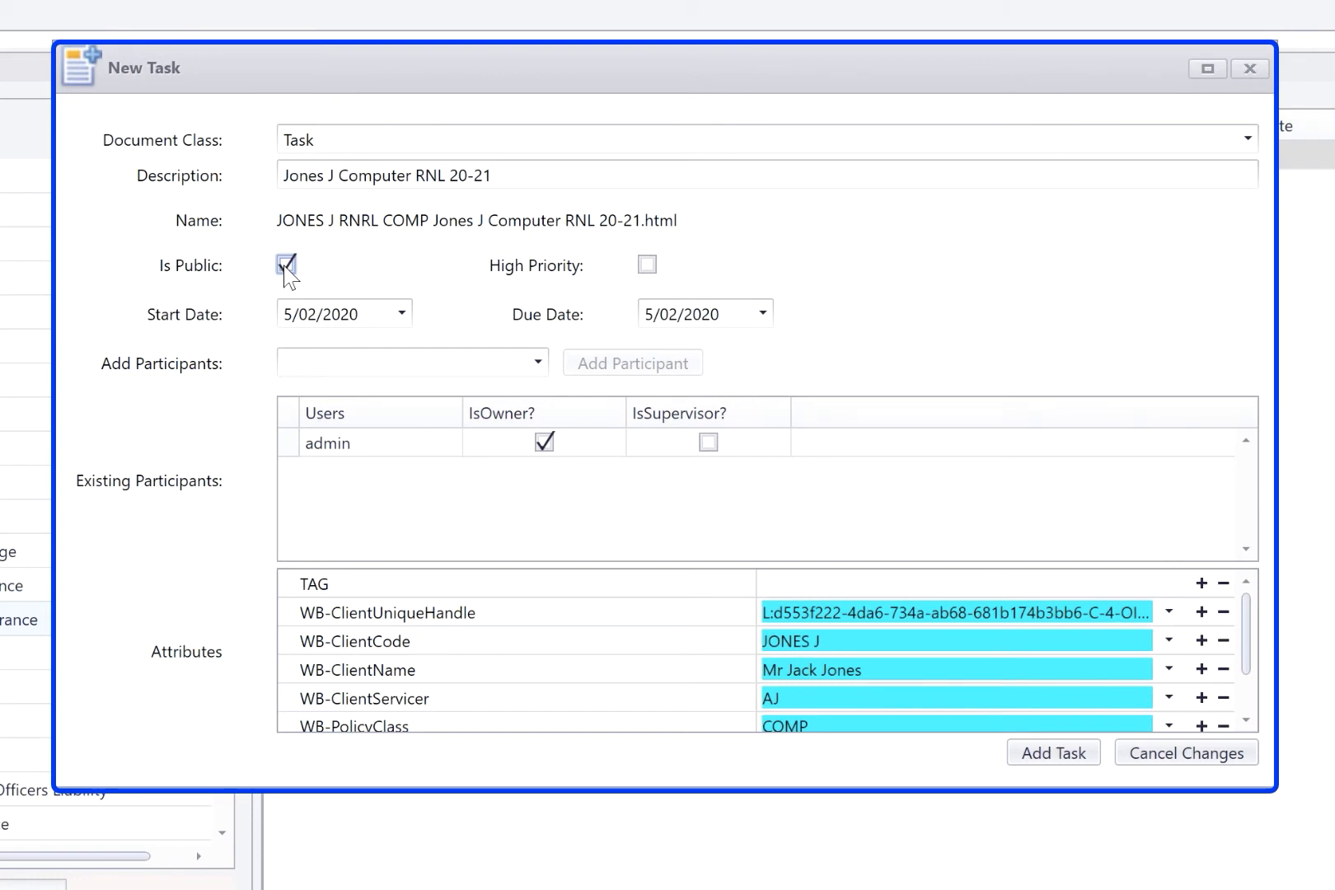
{"action": "left_click", "coordinate": [285, 265]}
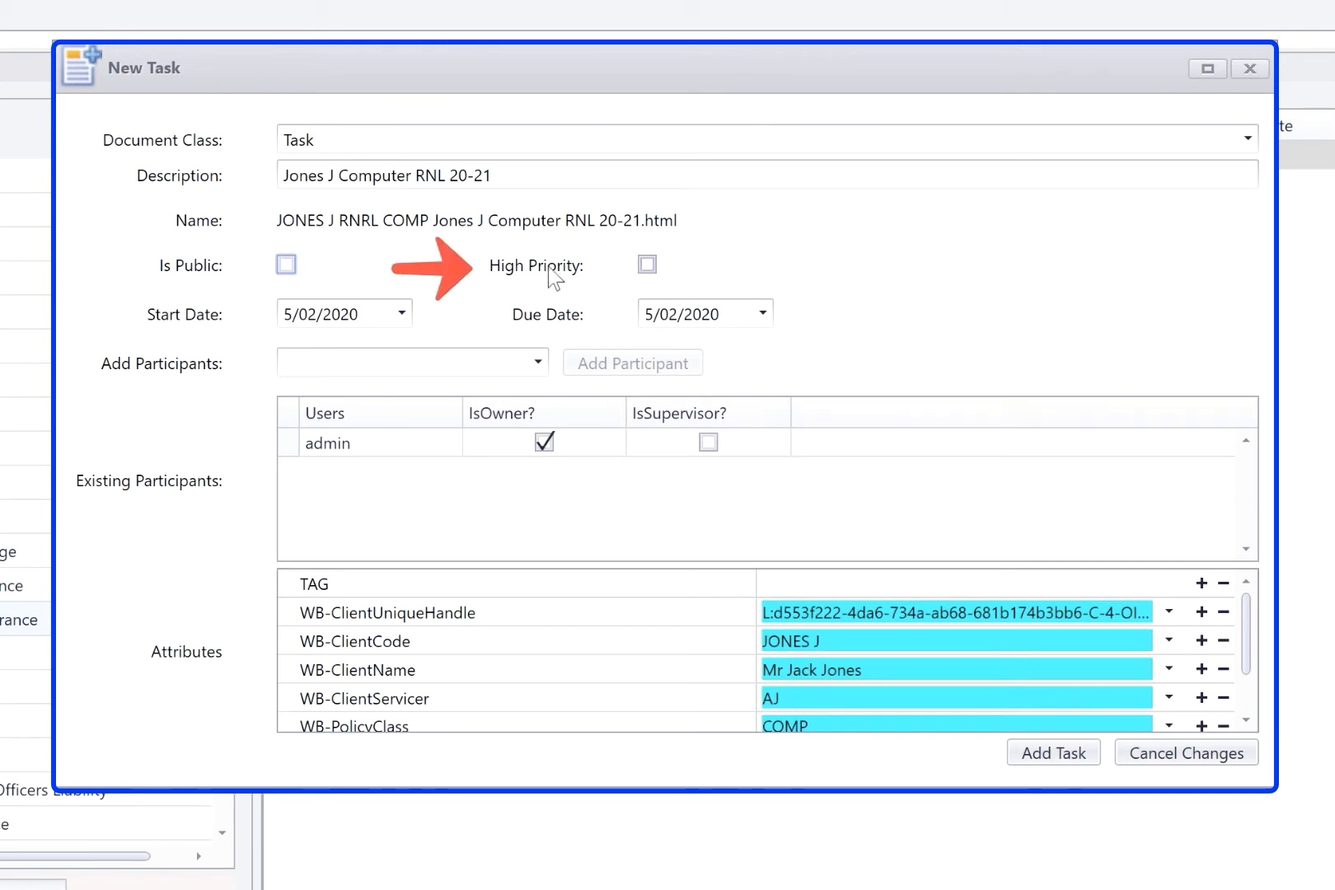
{"action": "left_click", "coordinate": [647, 265]}
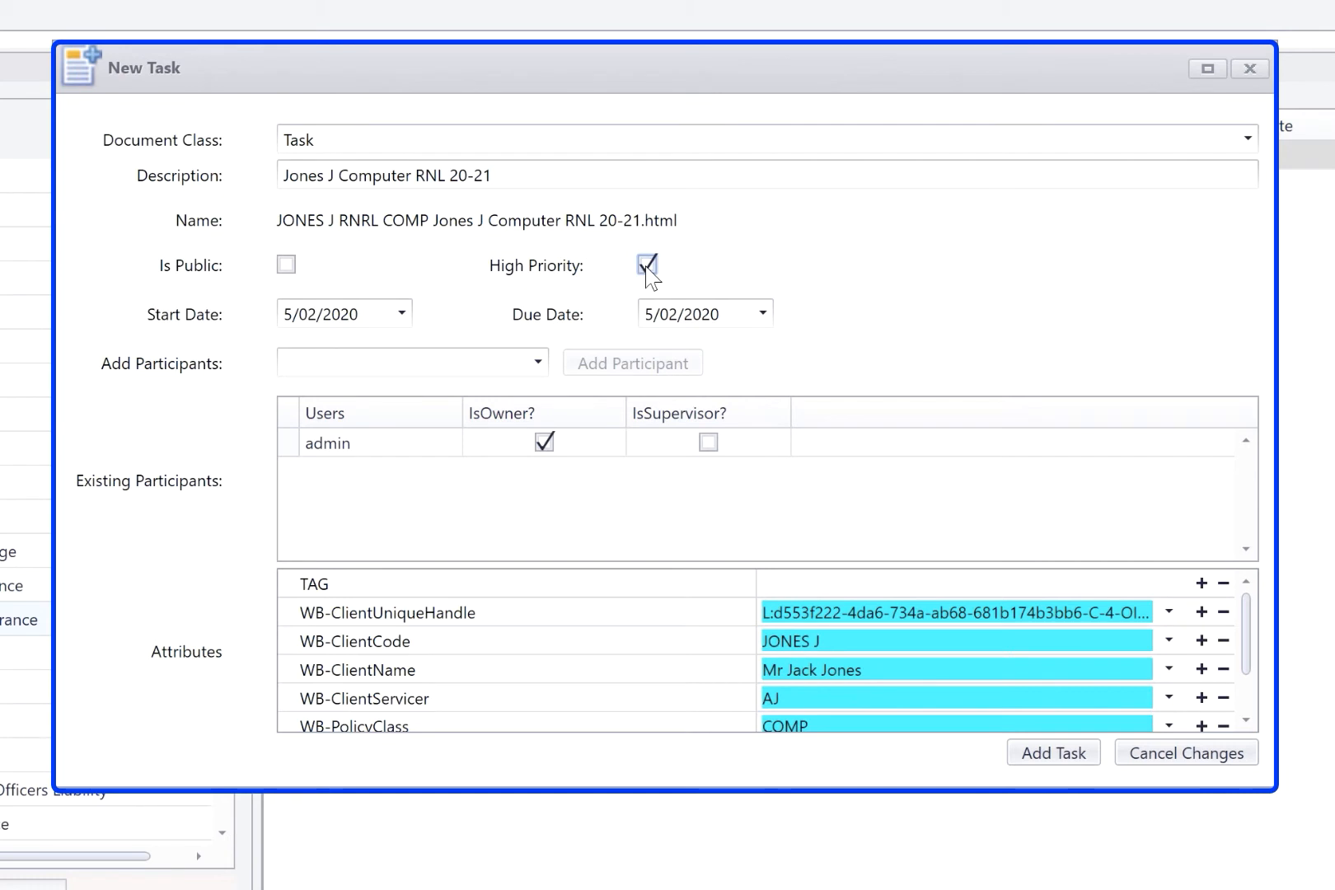
Step: Set the task's start date to 6/02/2020 and its due date to 29/02/2020
{"action": "left_click", "coordinate": [394, 318]}
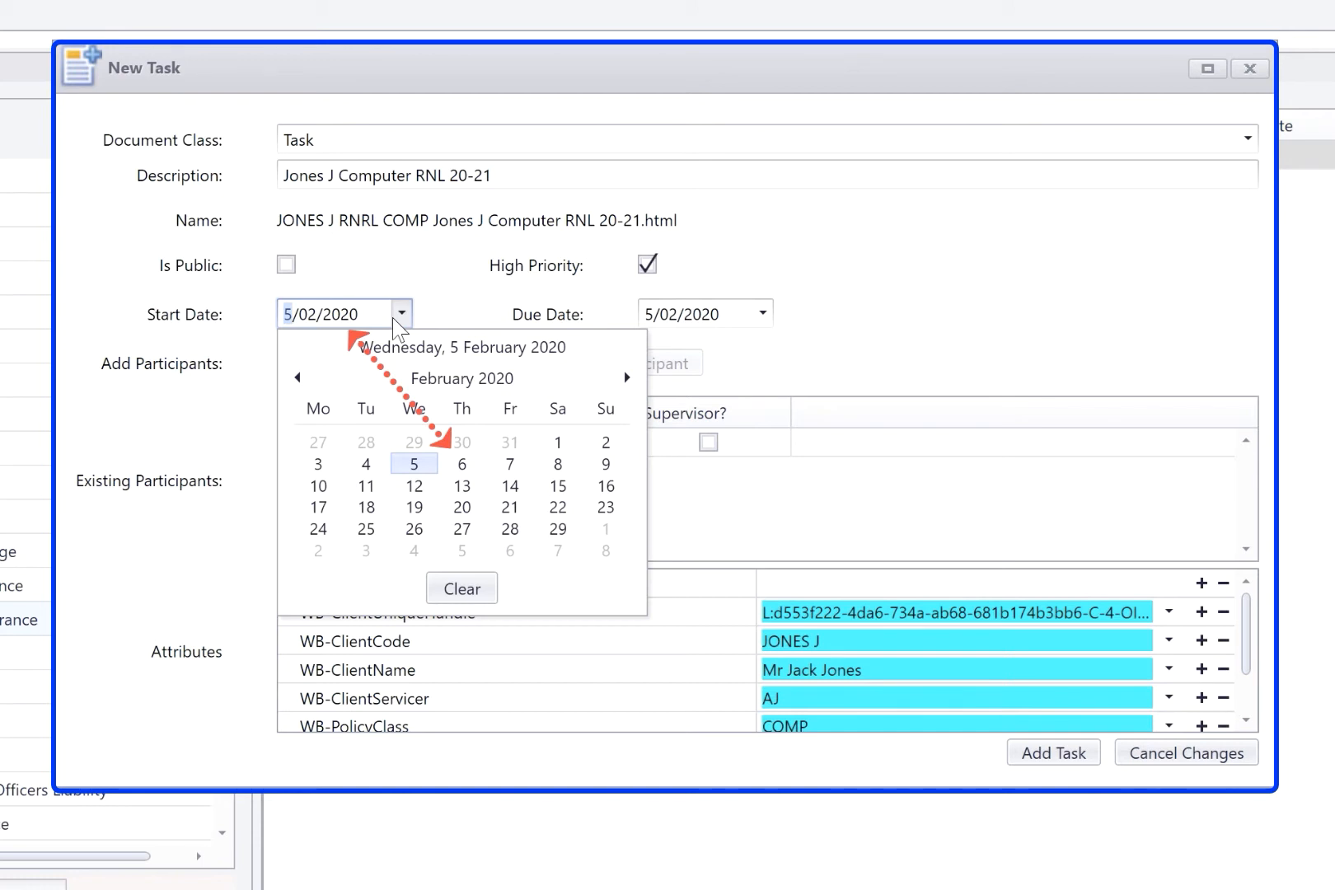
{"action": "left_click", "coordinate": [461, 464]}
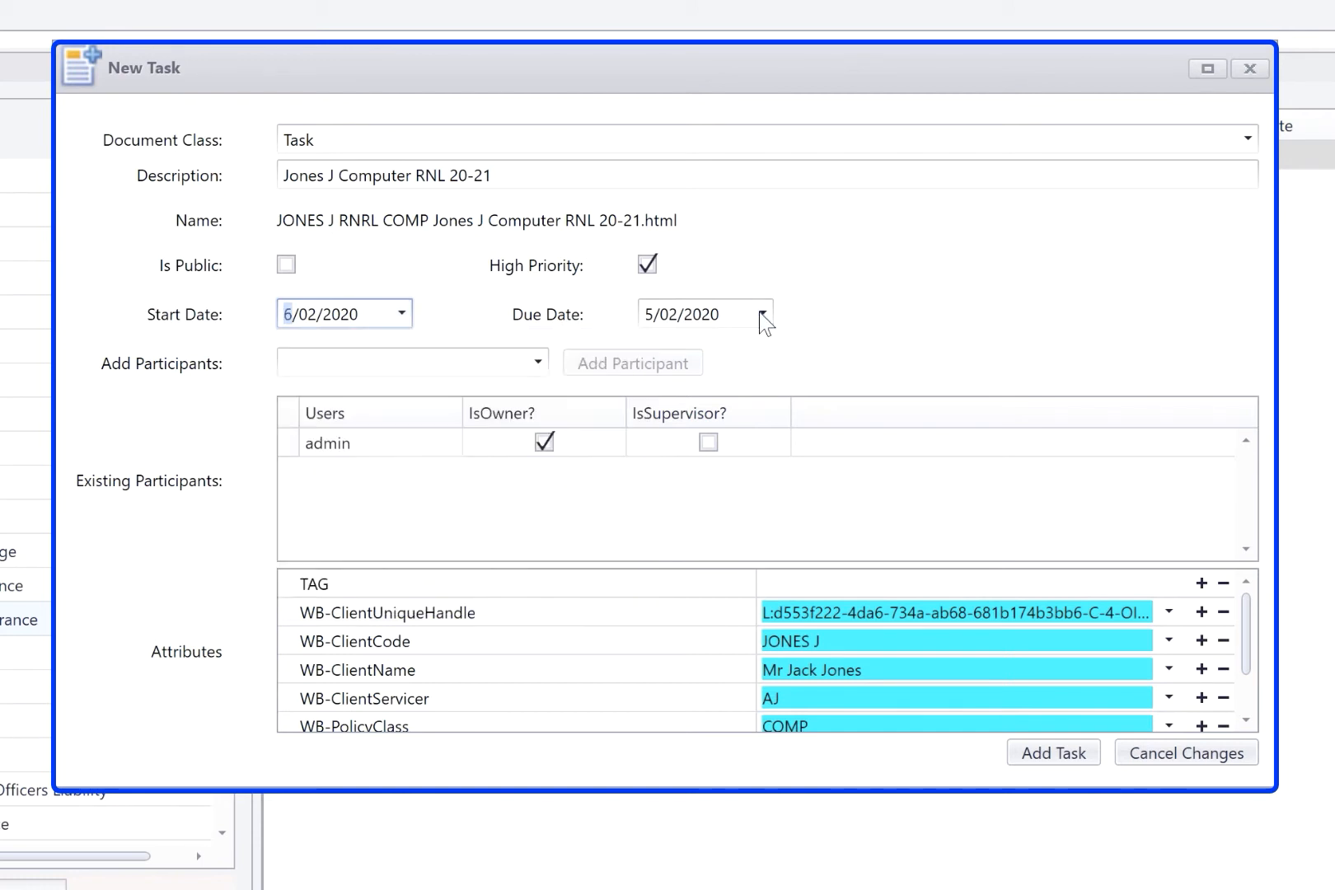
{"action": "left_click", "coordinate": [760, 313]}
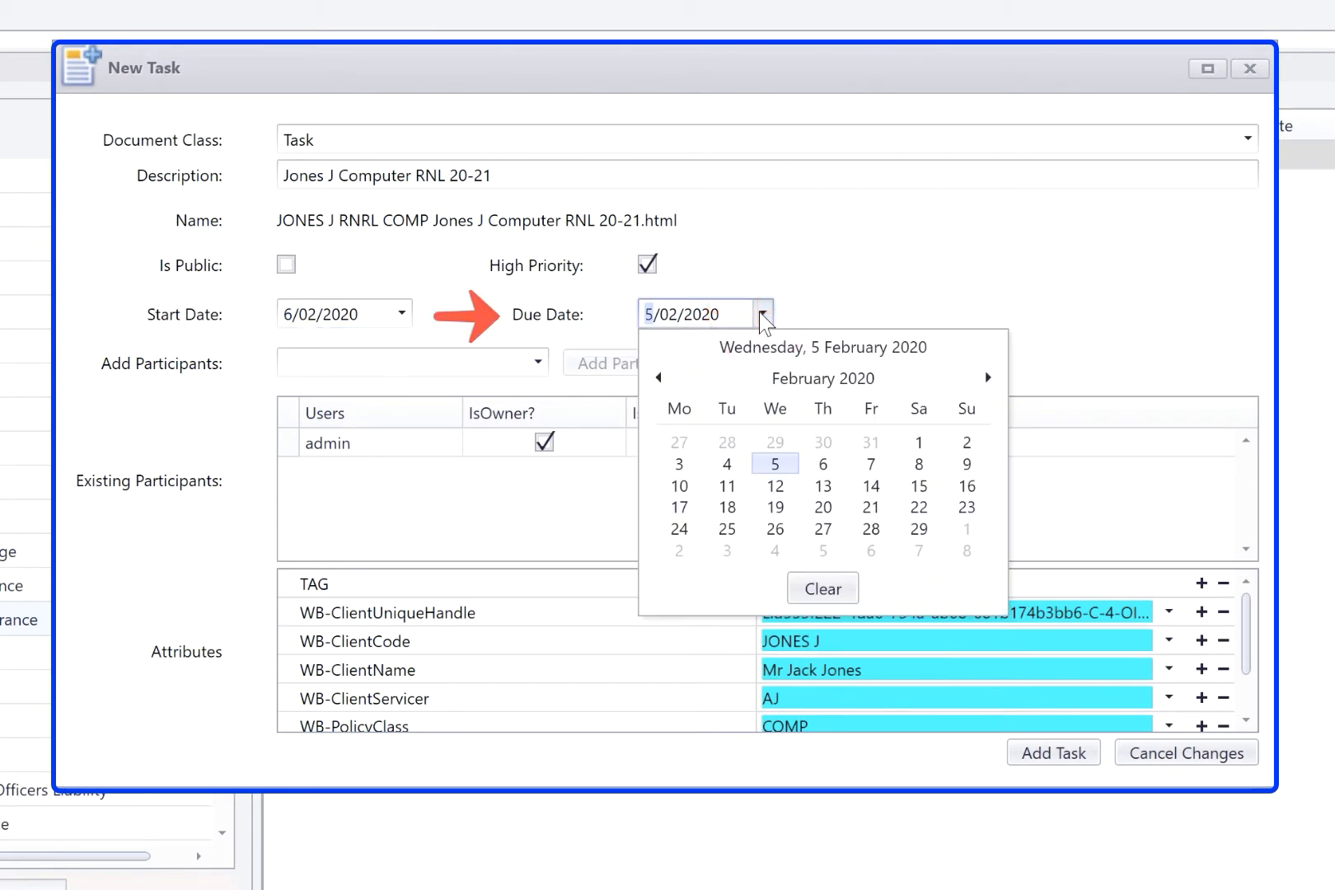
{"action": "left_click", "coordinate": [921, 530]}
Step: Add a second user from the user list as a participant alongside admin
{"action": "left_click", "coordinate": [538, 362]}
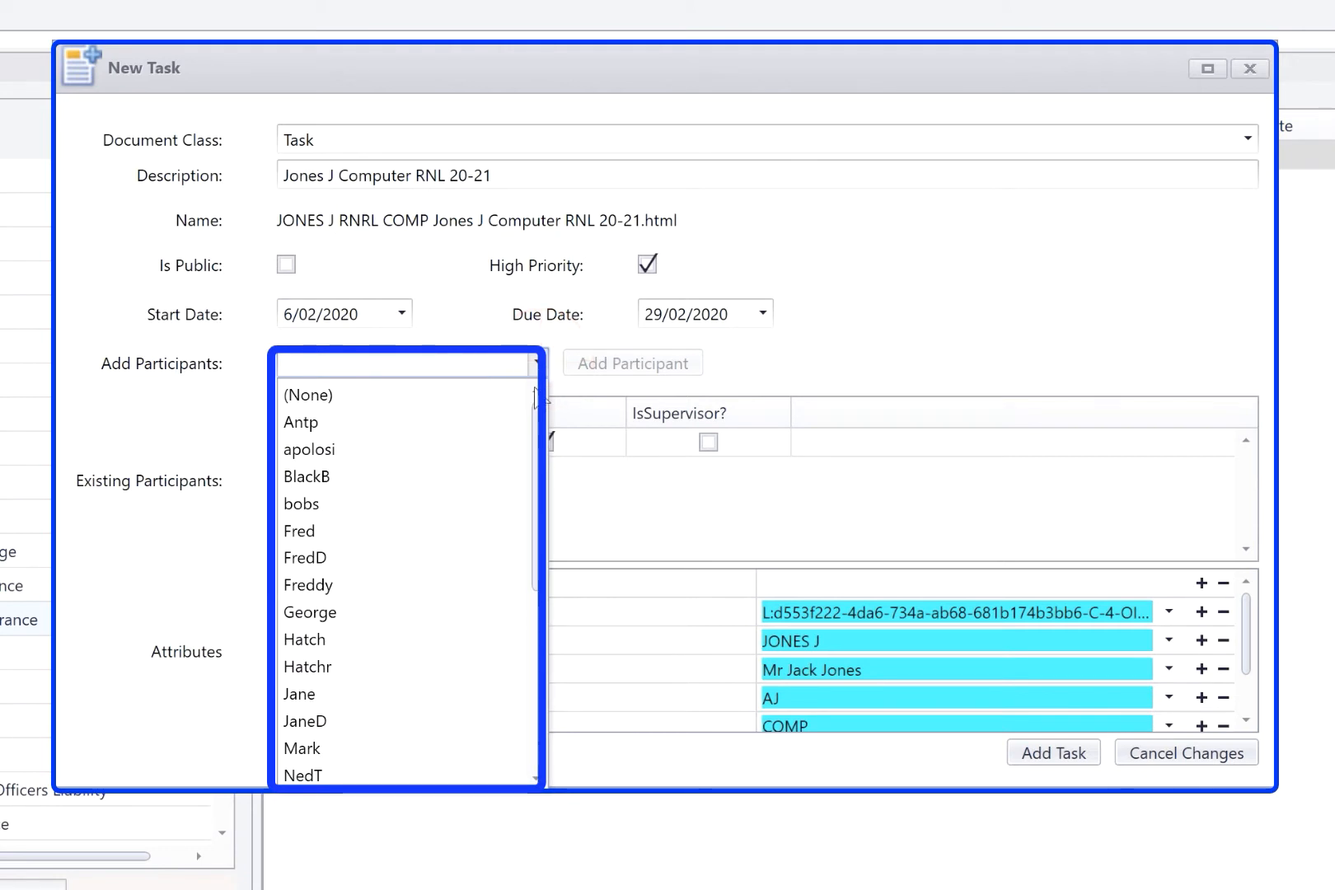
{"action": "left_click", "coordinate": [468, 642]}
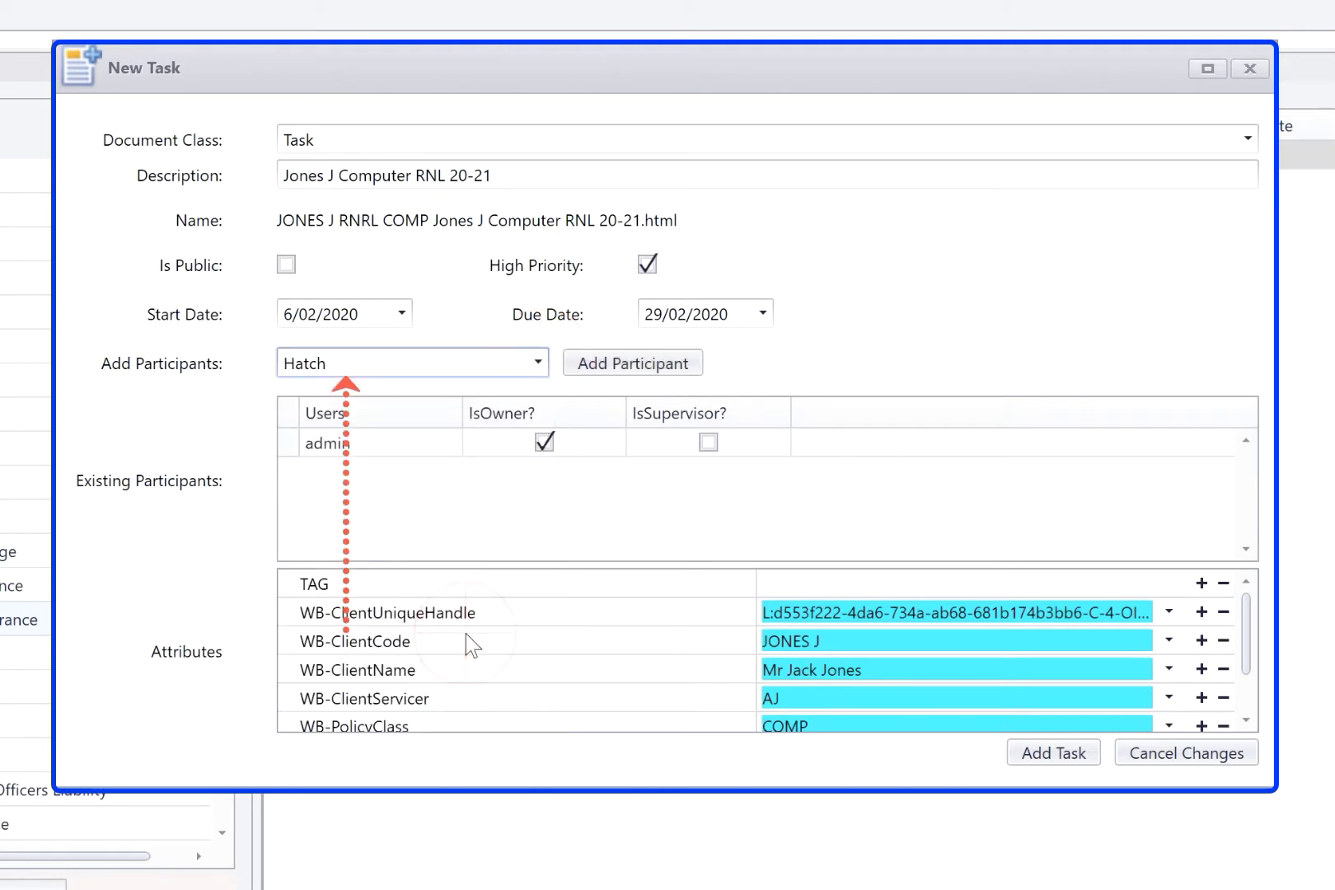
{"action": "left_click", "coordinate": [634, 363]}
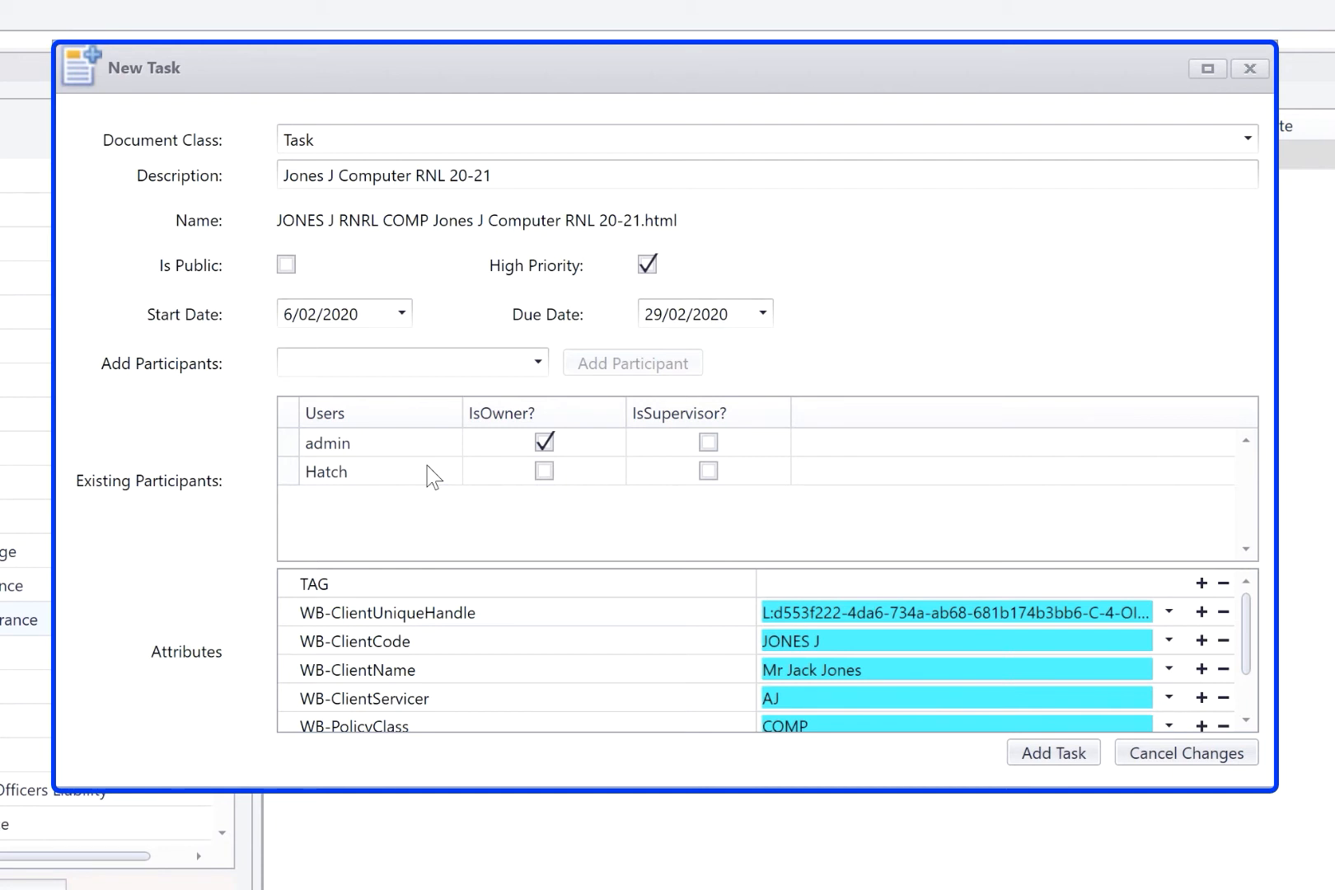
{"action": "left_click", "coordinate": [404, 478]}
{"action": "right_click", "coordinate": [404, 478]}
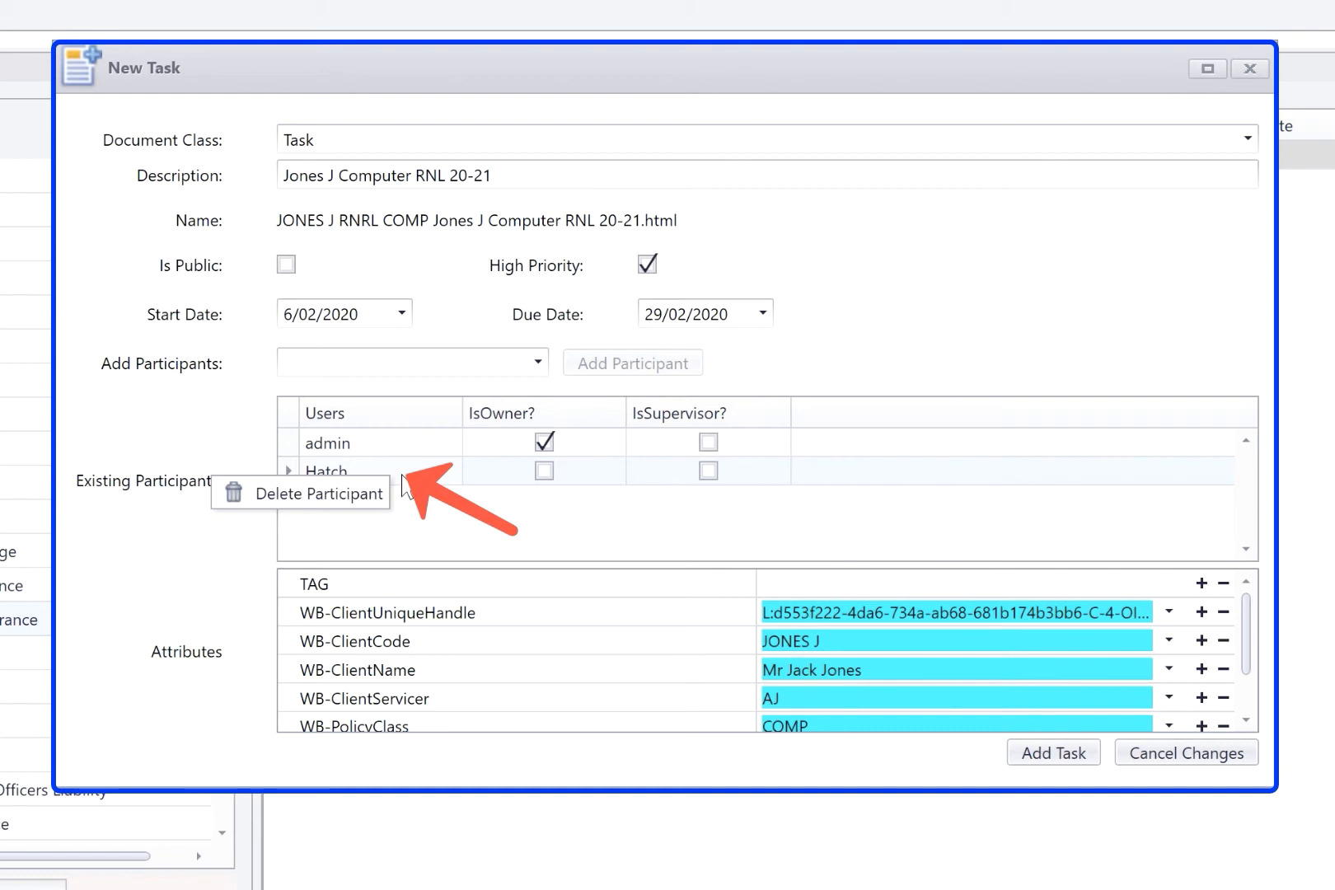
{"action": "left_click", "coordinate": [576, 537]}
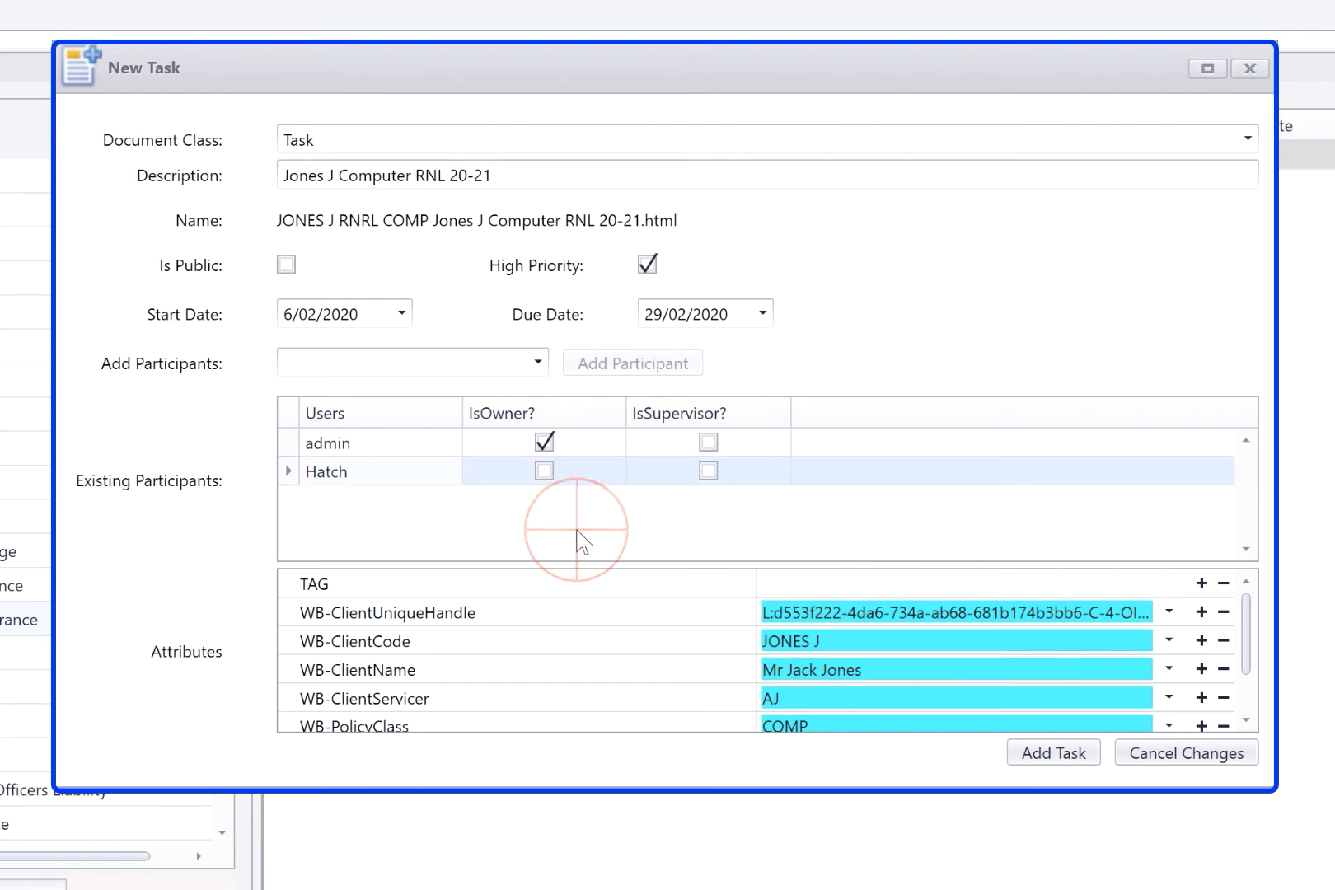
Step: Create the task and start a note in it with the memo text "Start of quote from cgu quote"
{"action": "left_click", "coordinate": [1063, 754]}
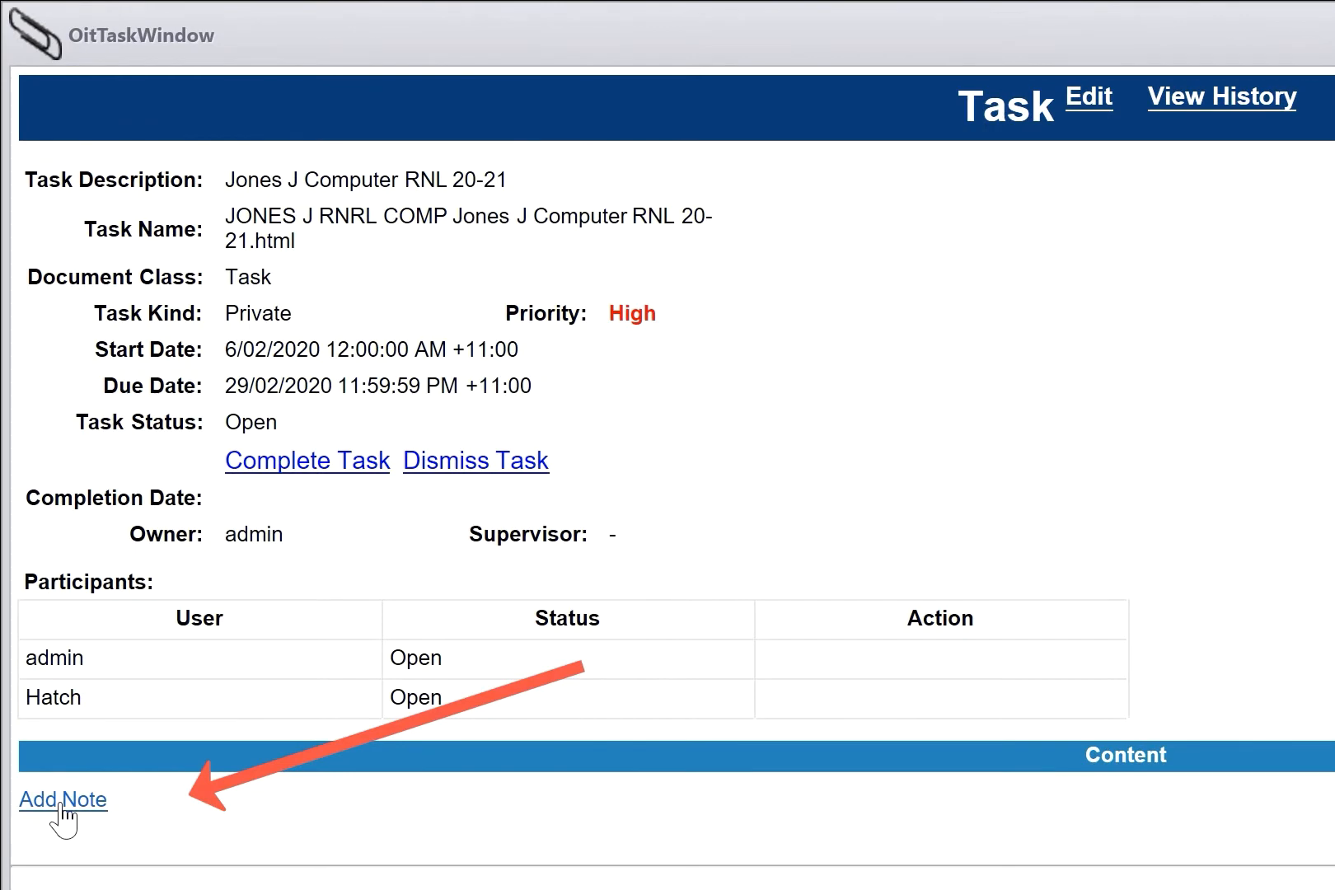
{"action": "left_click", "coordinate": [61, 805]}
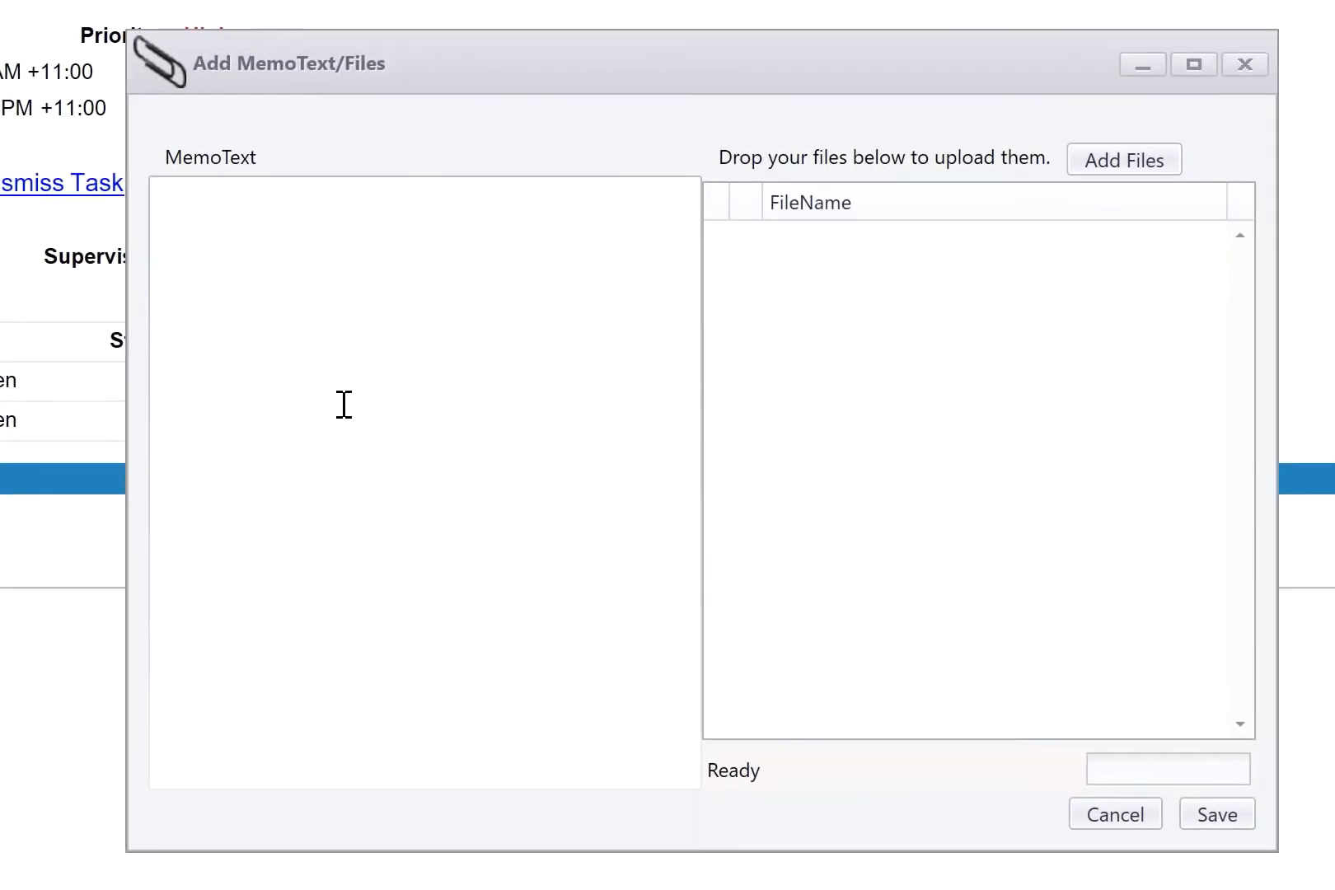
{"action": "left_click", "coordinate": [480, 492]}
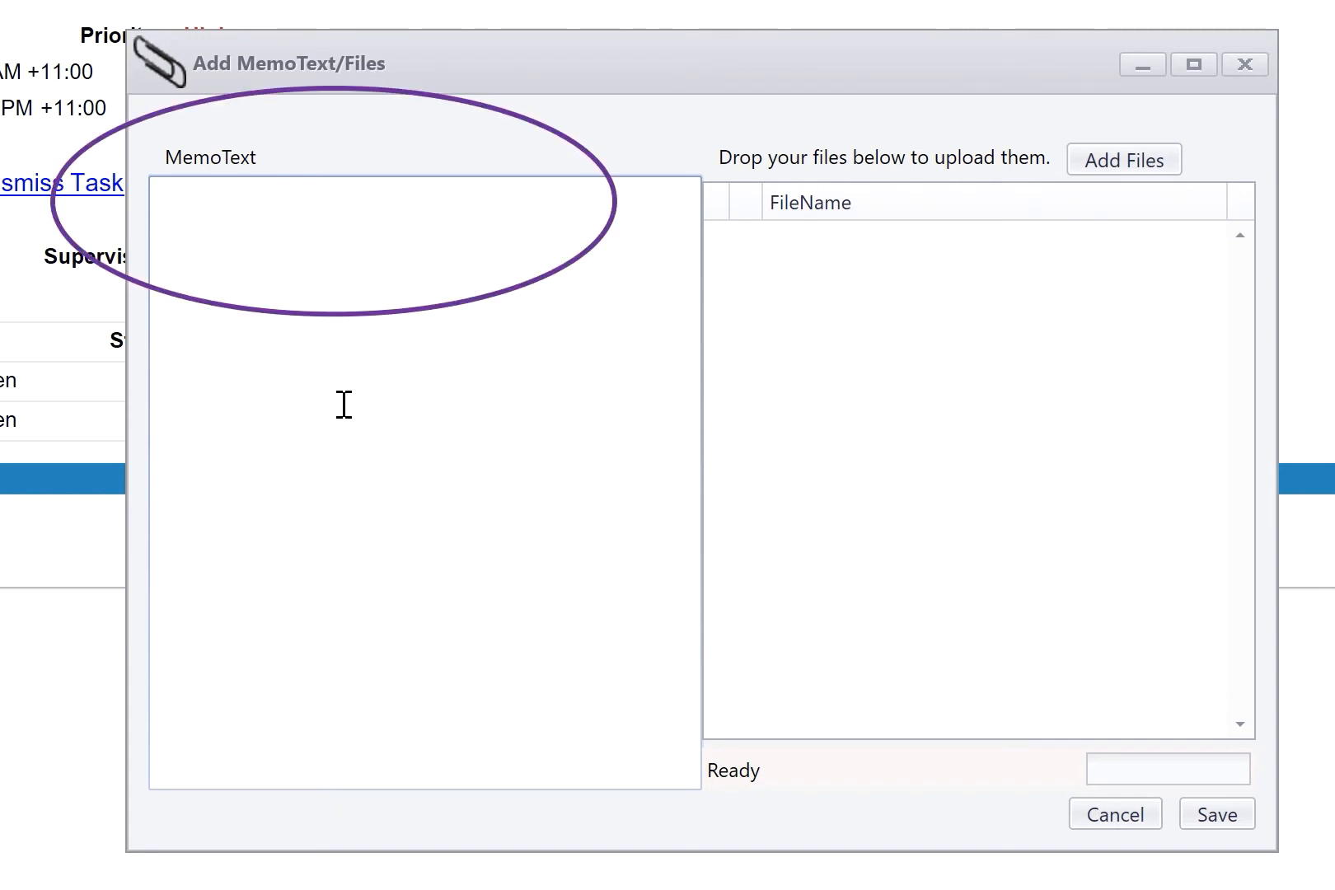
{"action": "type", "text": "Start of quote from cgu quote"}
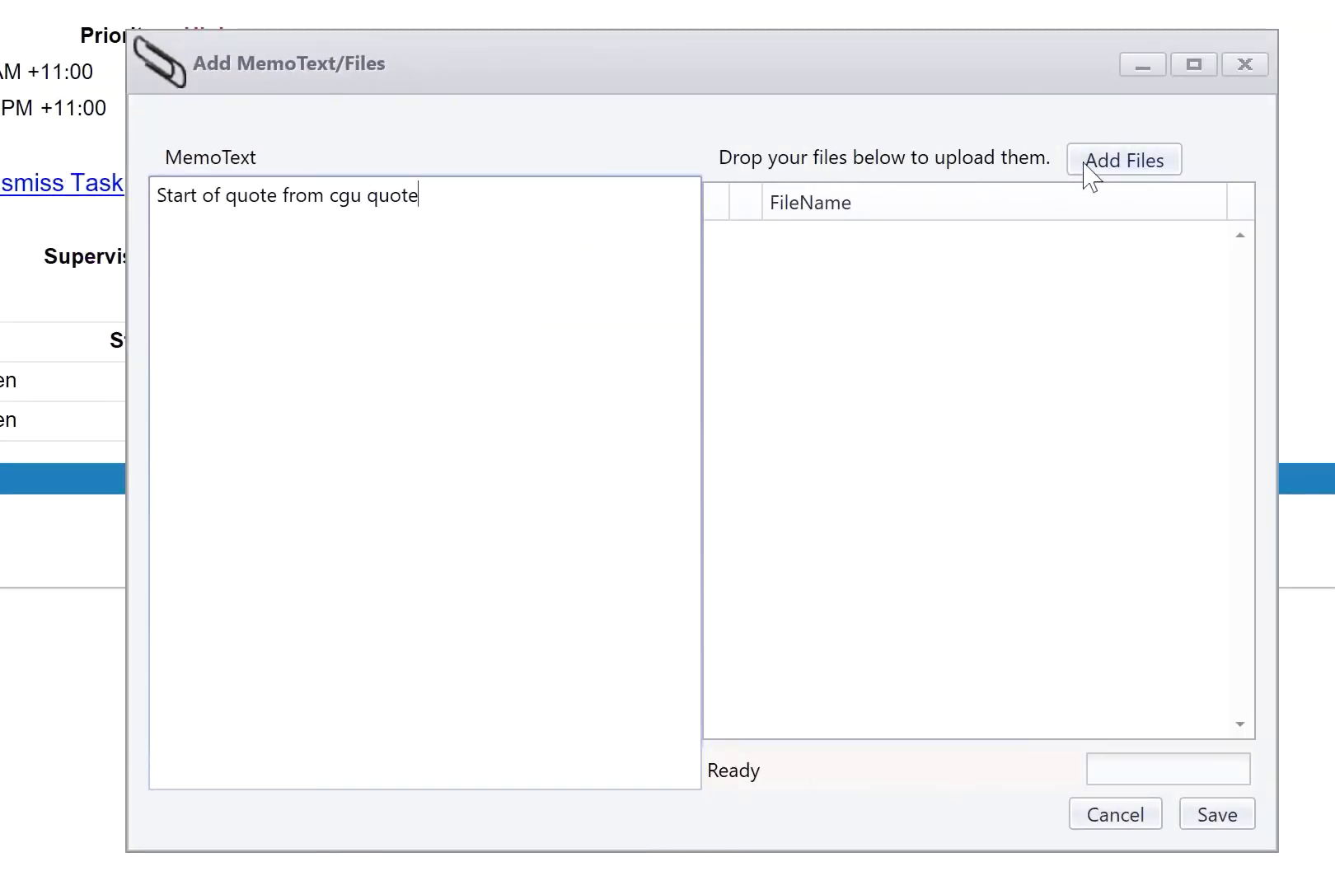
Step: Add the file "_ Insurance Template with discounted licences.doc" from the Documents folder to the note
{"action": "left_click", "coordinate": [1146, 163]}
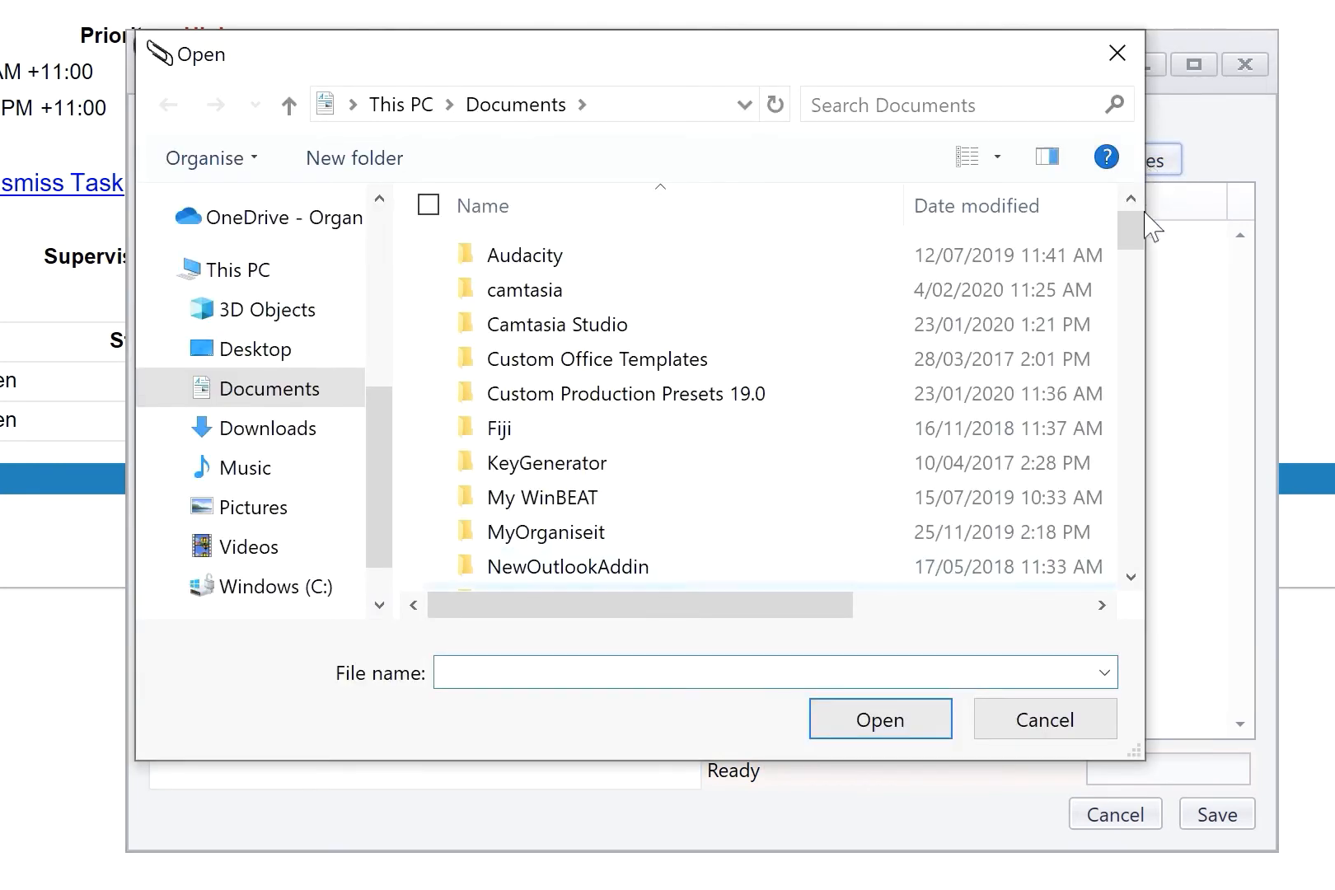
{"action": "left_click", "coordinate": [1129, 550]}
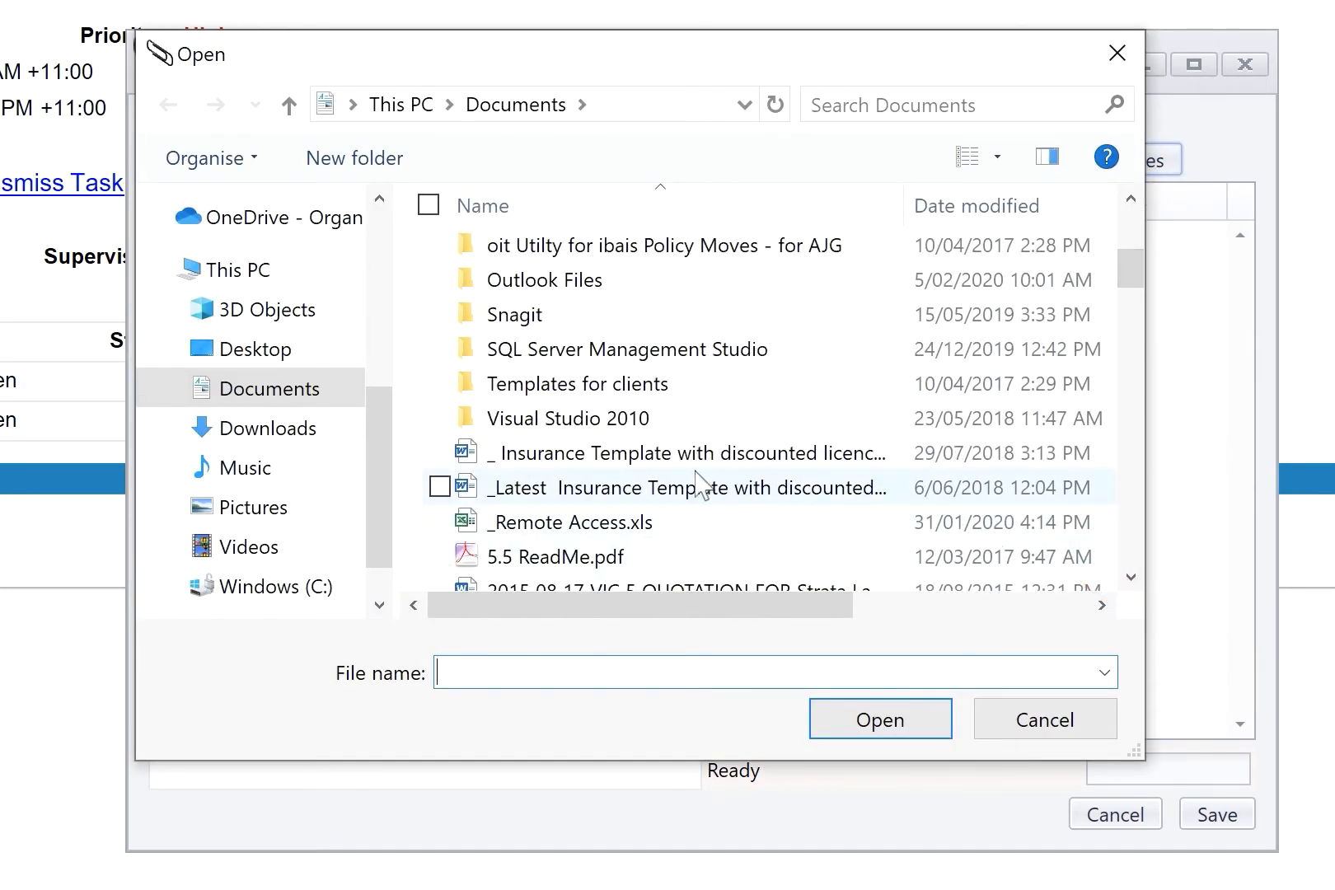
{"action": "double_click", "coordinate": [543, 452]}
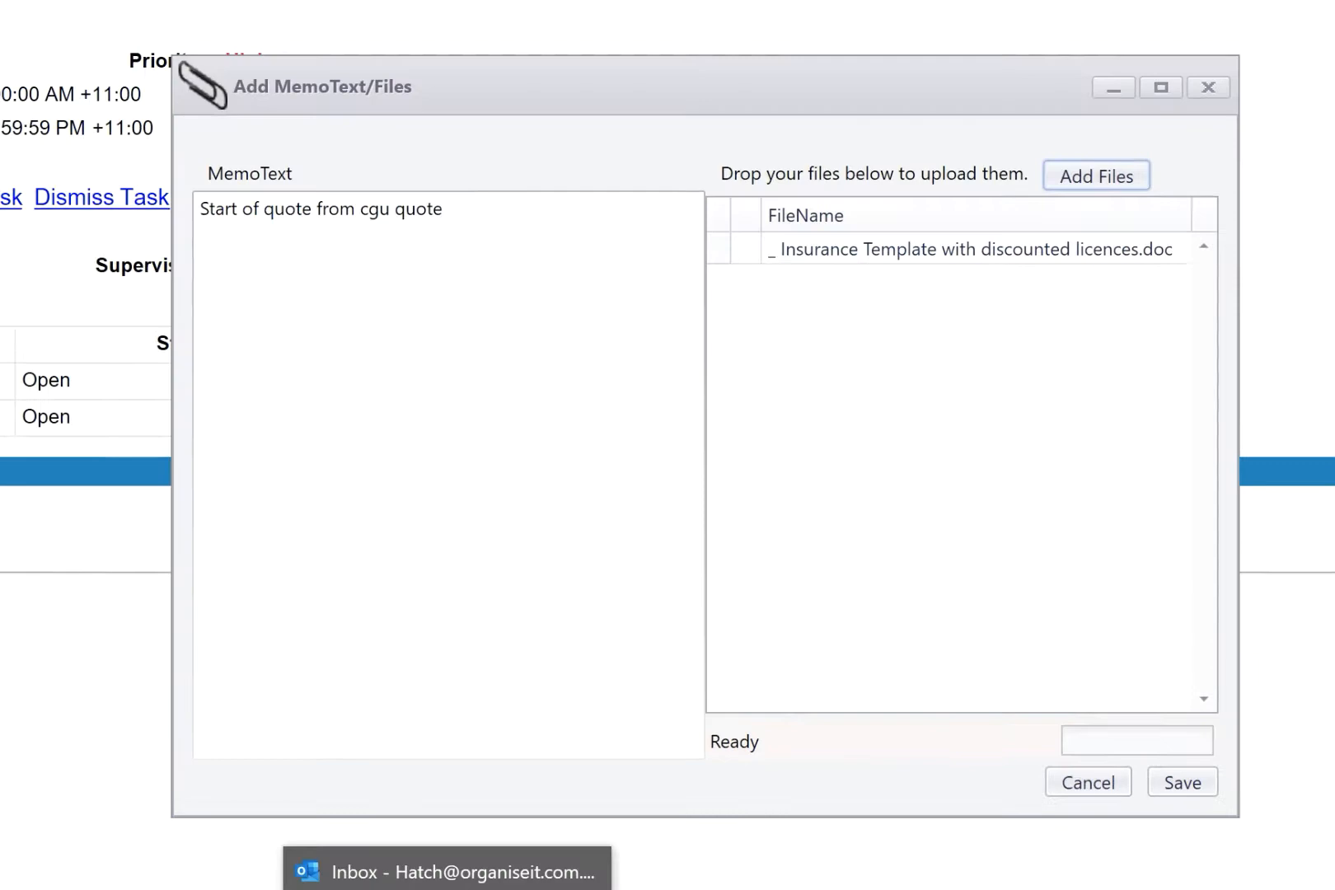
Step: Switch to Outlook, attach the demo folder's cgu caravan quote, CGU 2020 reinsurance directory and employee benefits emails to the note, and save it
{"action": "left_click", "coordinate": [535, 889]}
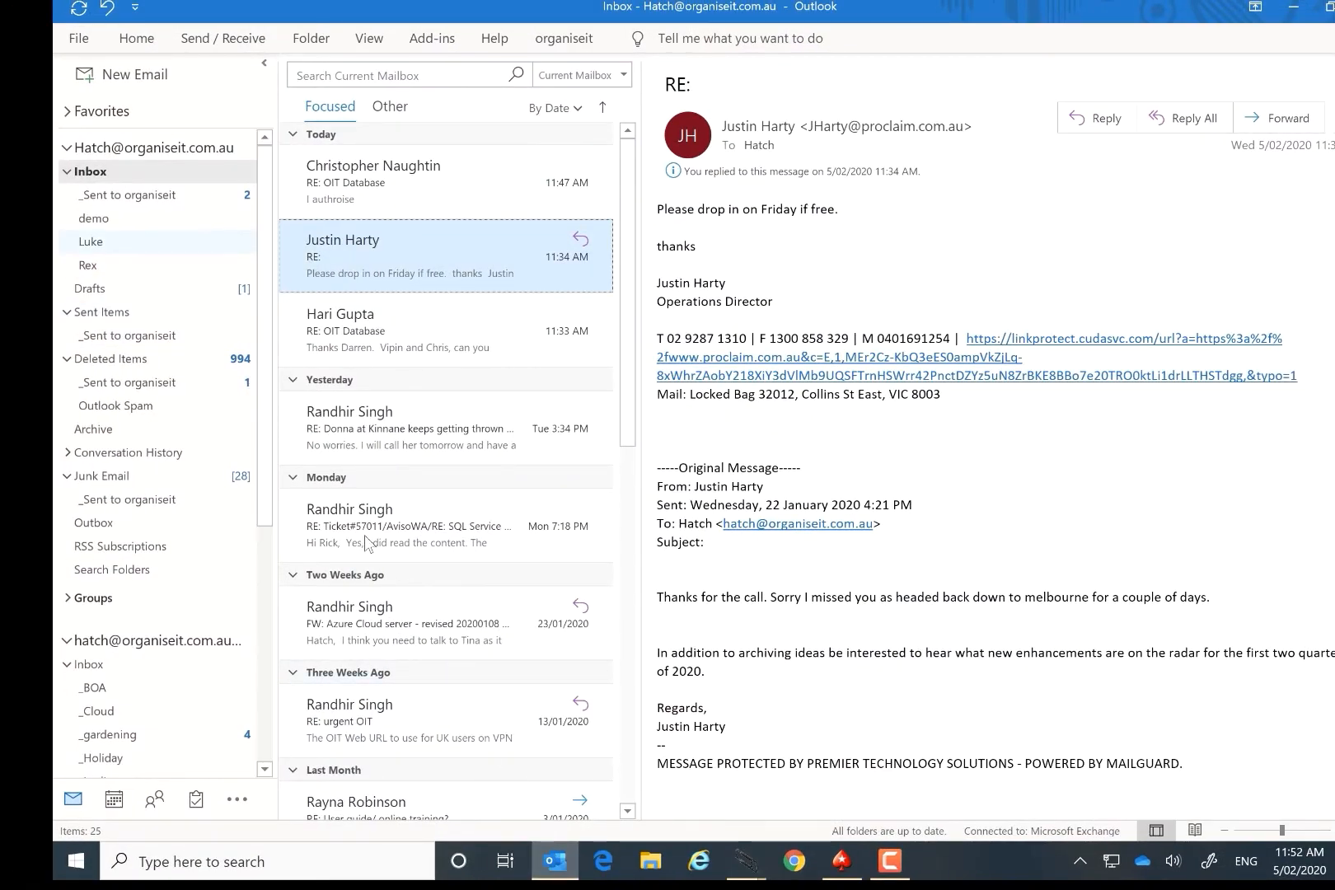
{"action": "left_click", "coordinate": [173, 220]}
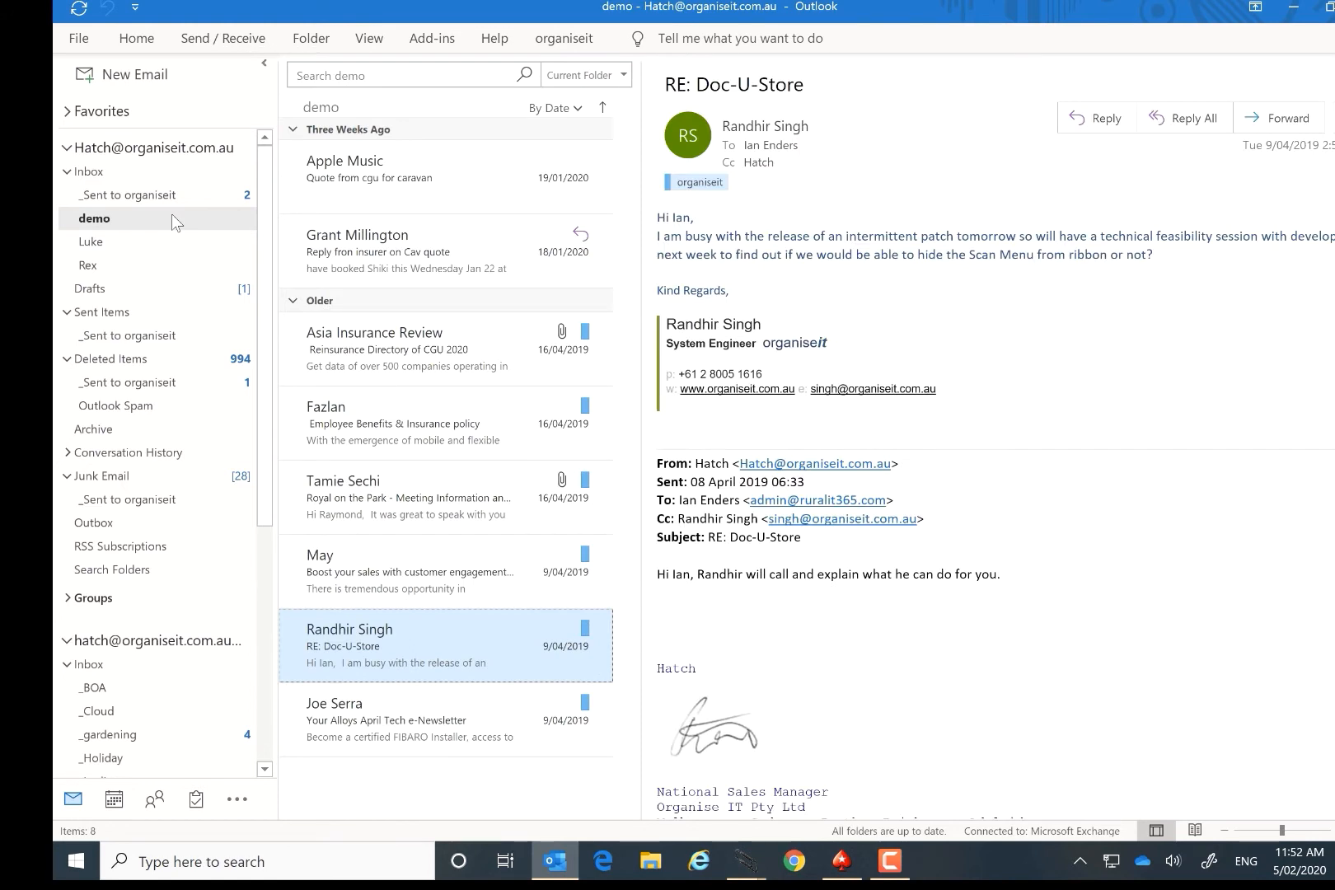
{"action": "left_click", "coordinate": [358, 181]}
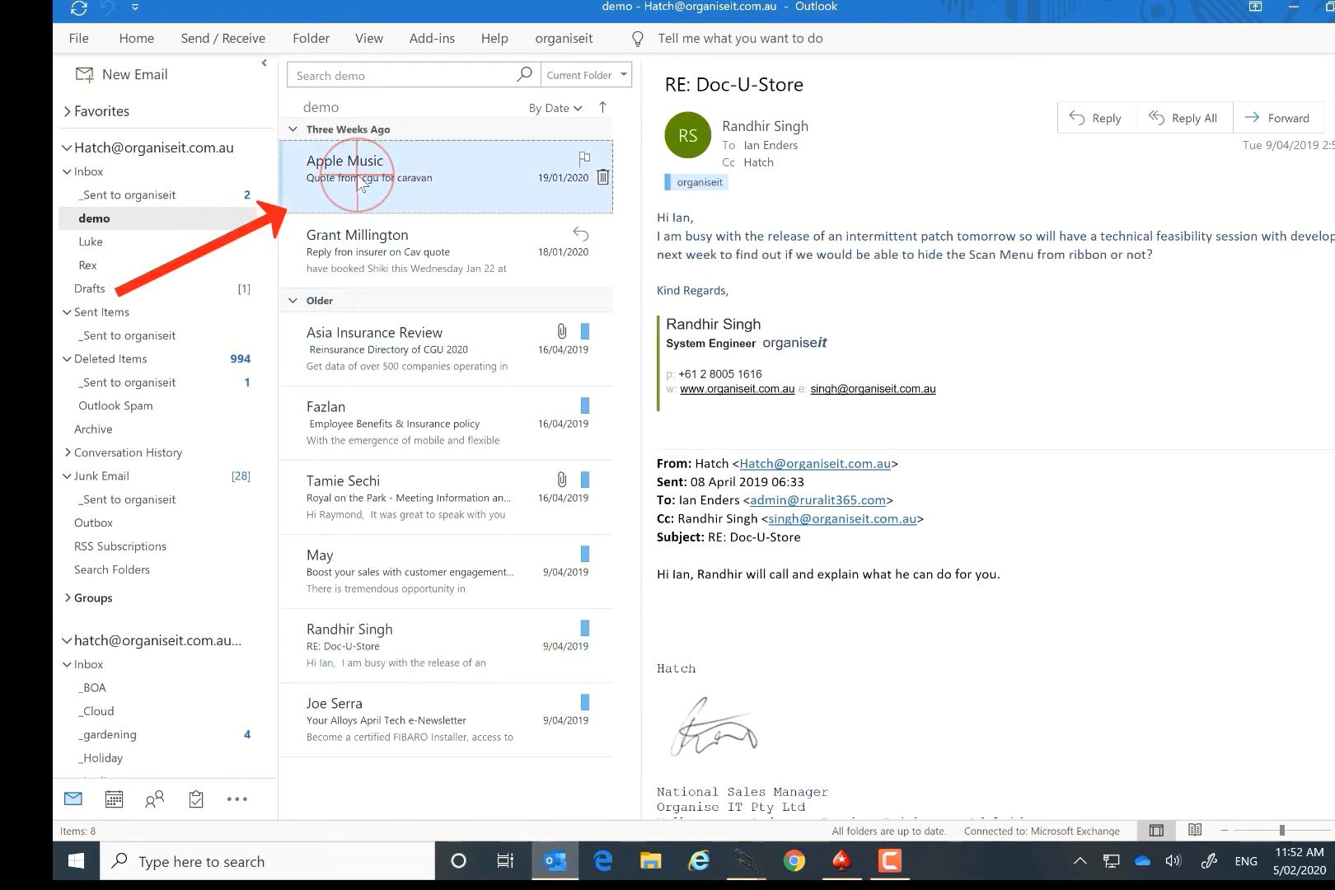
{"action": "left_click", "coordinate": [395, 350], "text": "ctrl"}
{"action": "left_click", "coordinate": [399, 426], "text": "ctrl"}
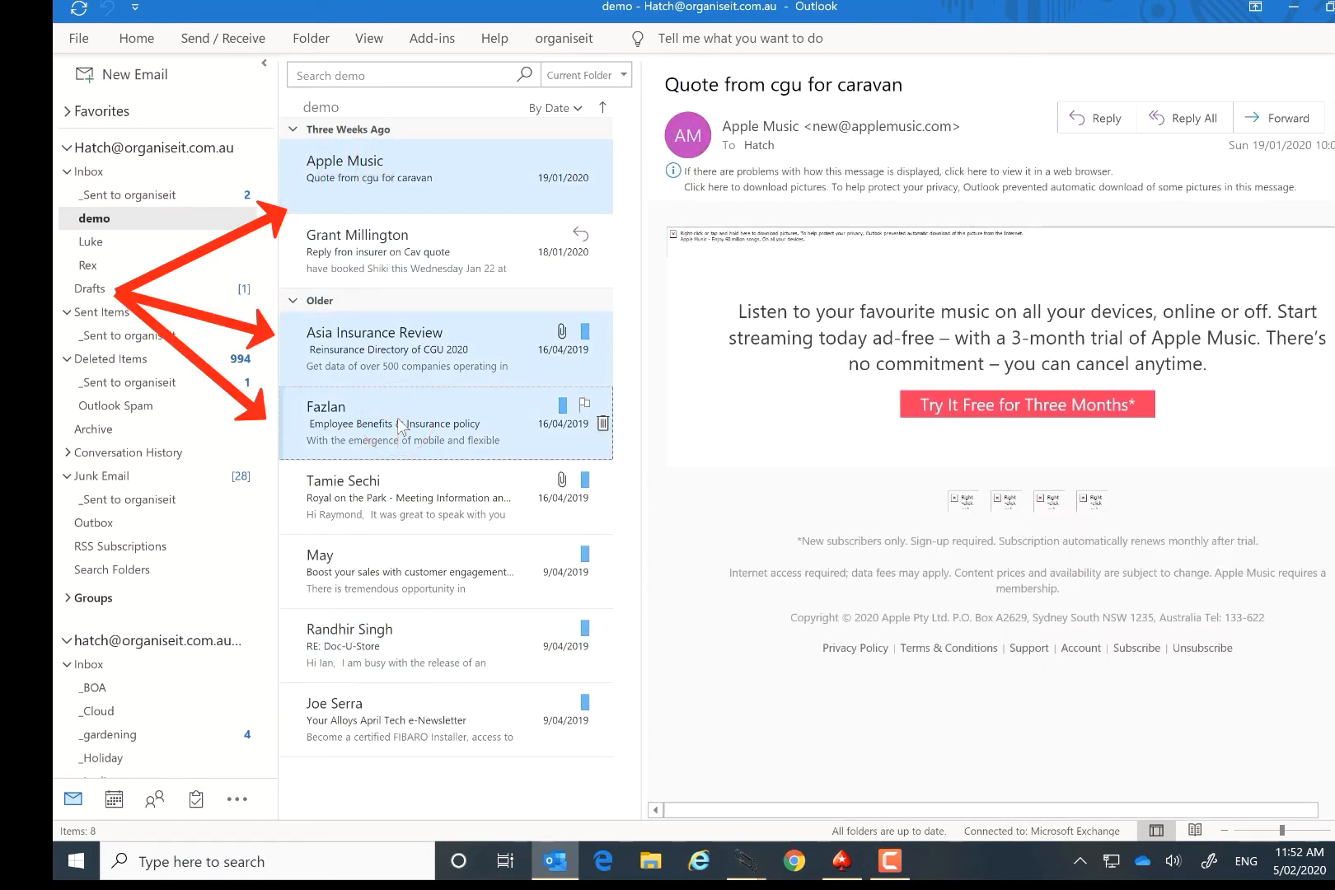
{"action": "mouse_move", "coordinate": [400, 427]}
{"action": "left_mouse_down"}
{"action": "mouse_move", "coordinate": [446, 426]}
{"action": "mouse_move", "coordinate": [730, 729]}
{"action": "mouse_move", "coordinate": [746, 861]}
{"action": "mouse_move", "coordinate": [818, 748]}
{"action": "mouse_move", "coordinate": [832, 440]}
{"action": "mouse_move", "coordinate": [910, 439]}
{"action": "mouse_move", "coordinate": [877, 395]}
{"action": "left_mouse_up"}
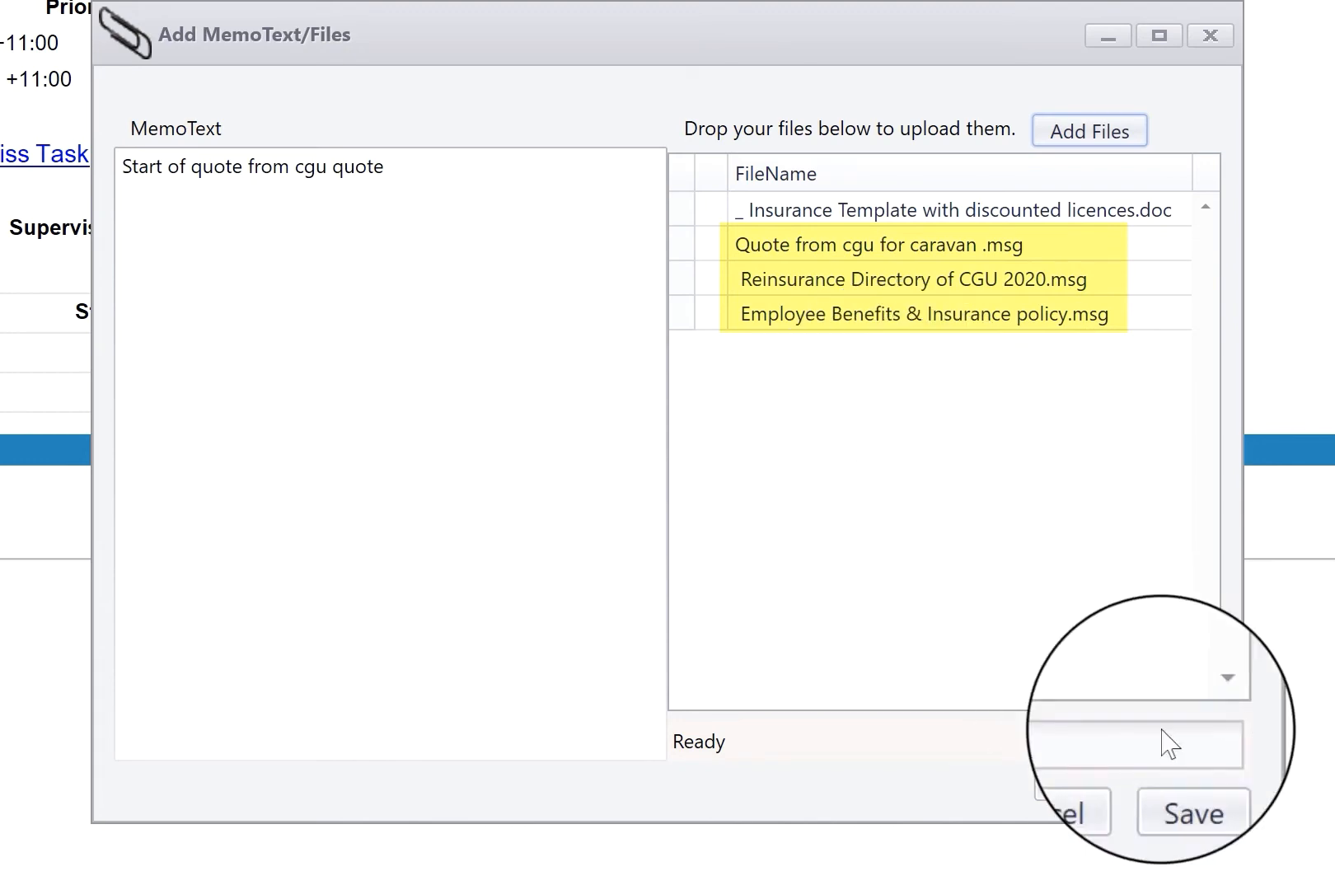
{"action": "left_click", "coordinate": [1199, 788]}
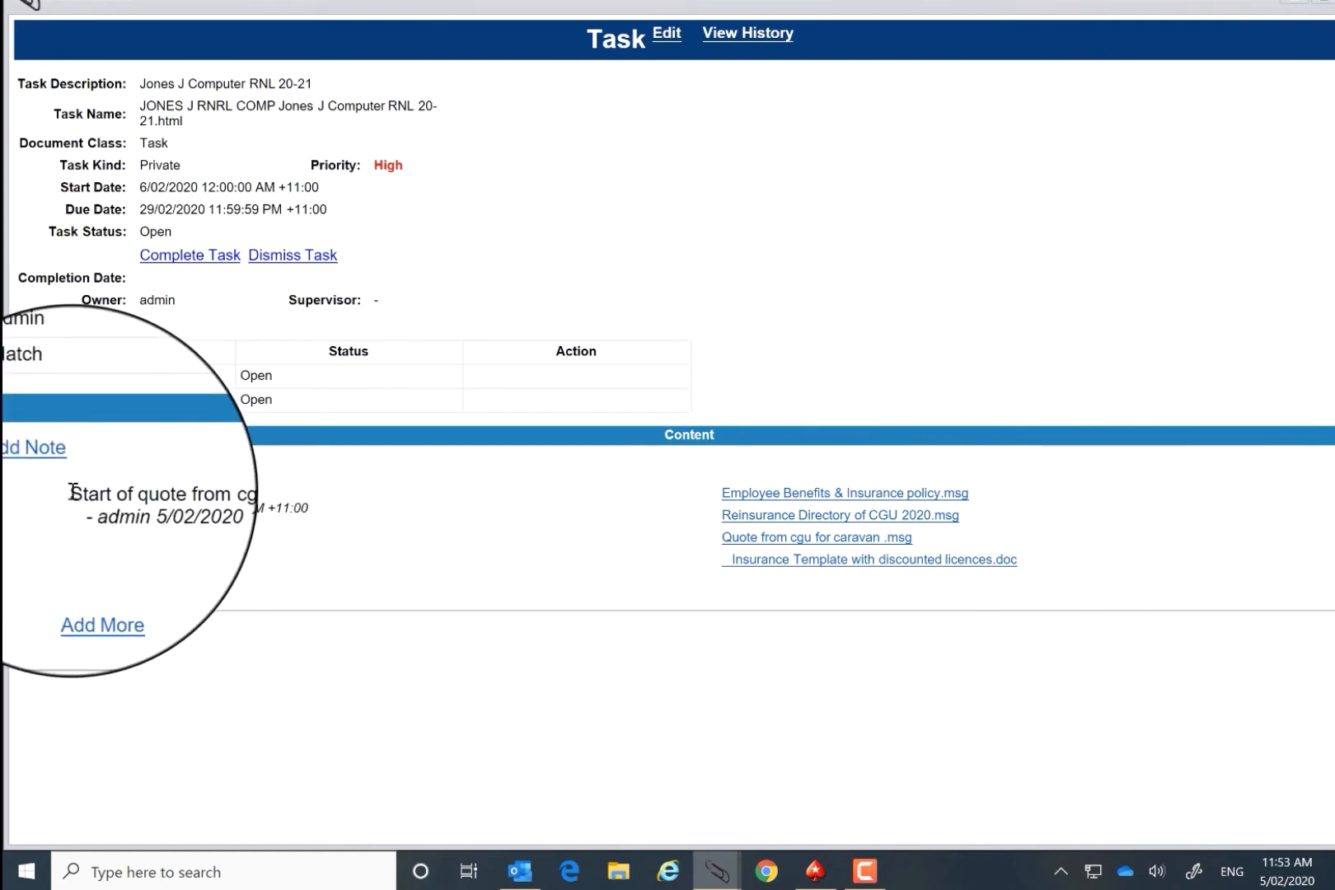
Step: Review the saved note and its attached files, and add a further memo recording a call about the quote
{"action": "left_click_drag", "start_coordinate": [72, 492], "coordinate": [210, 493]}
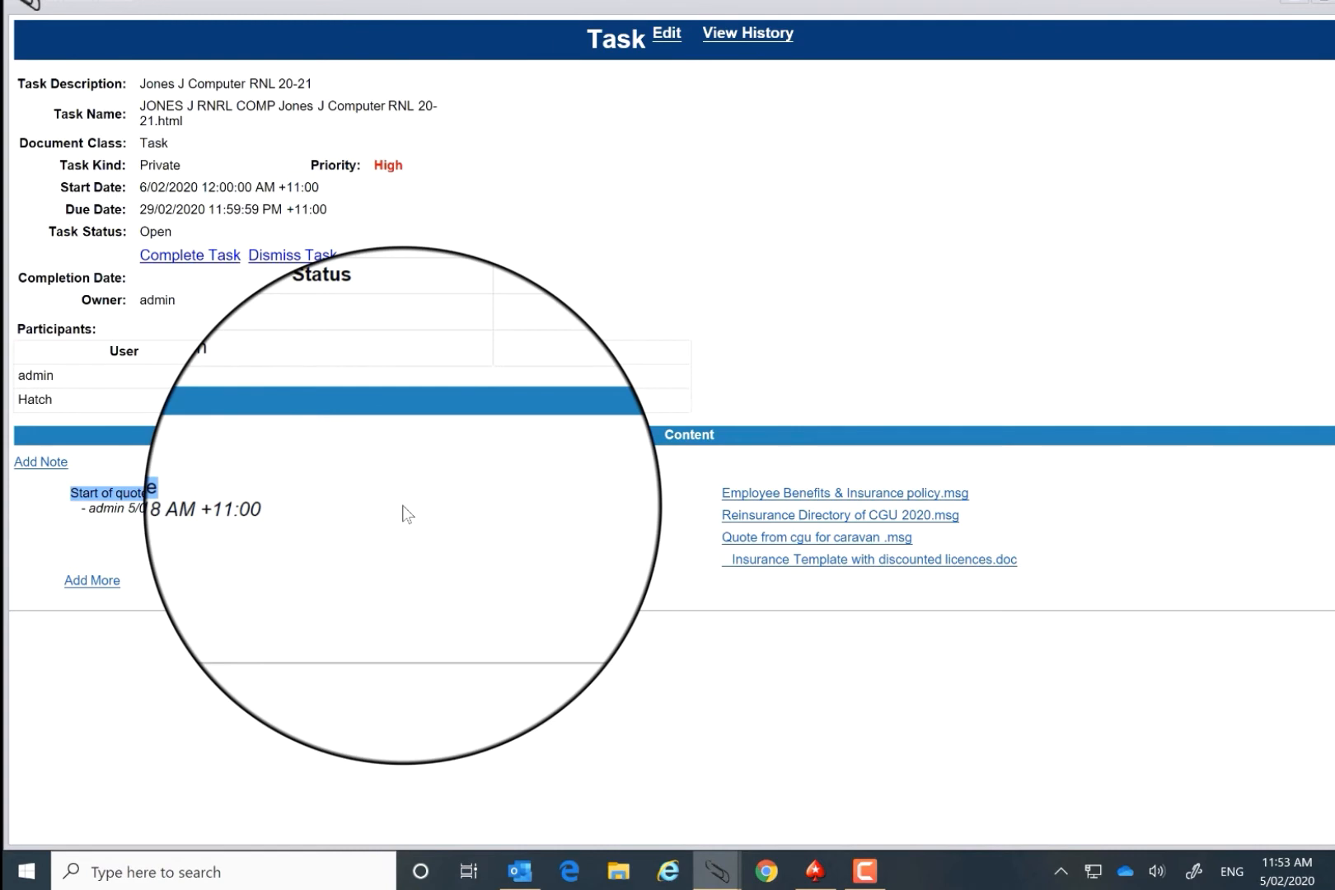
{"action": "left_click", "coordinate": [827, 535]}
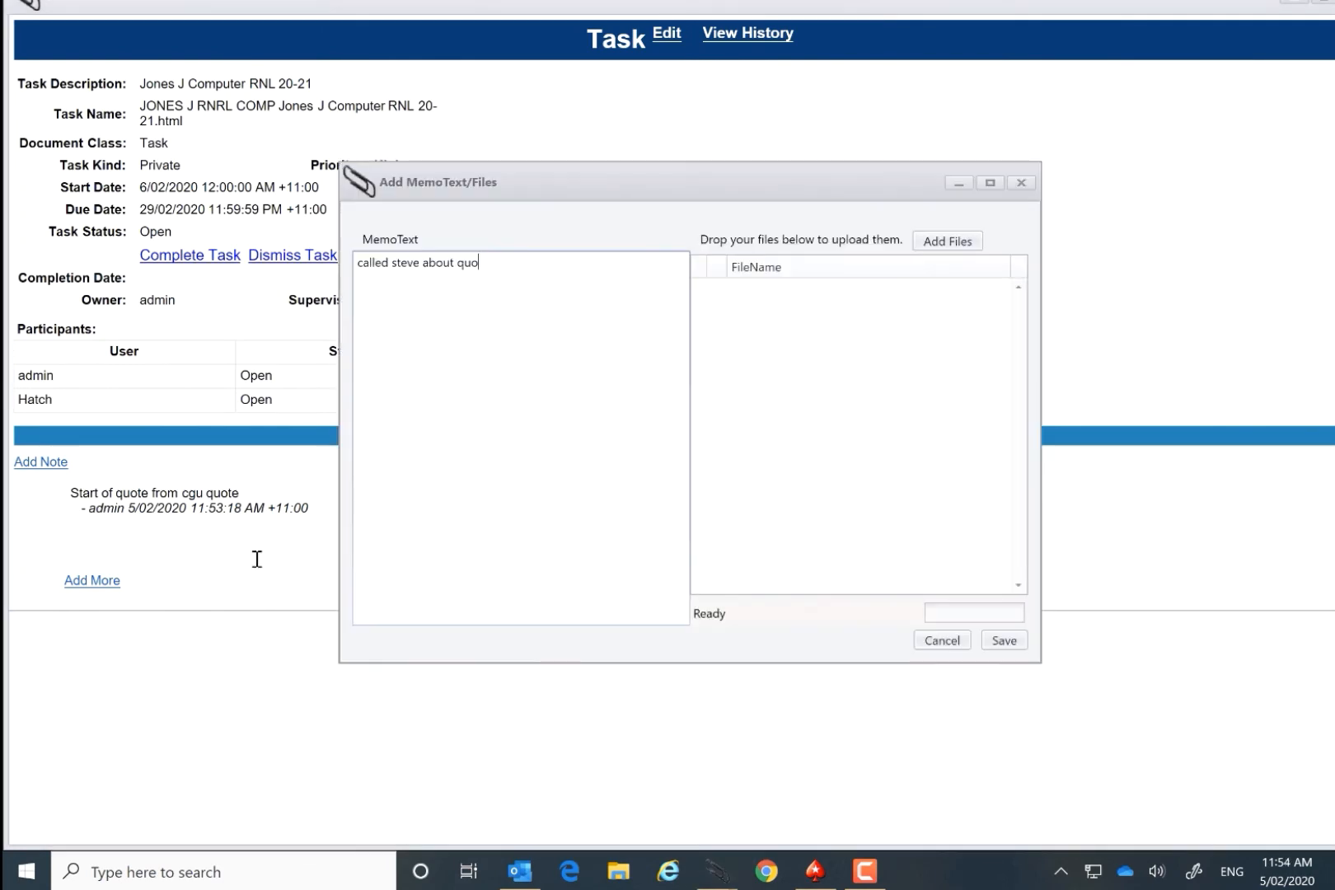
{"action": "type", "text": "te"}
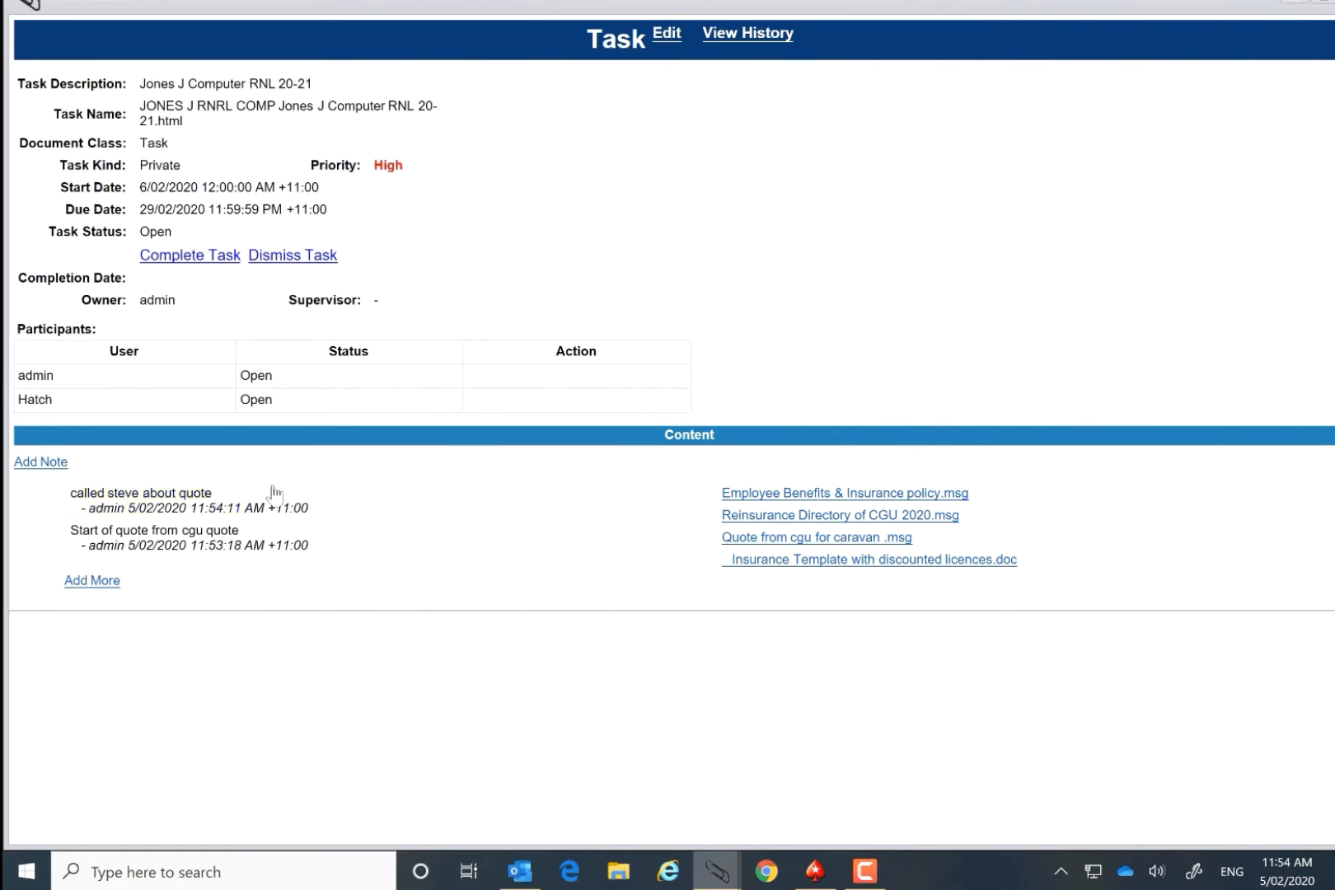
Step: Start another note on the task with the memo text "More files from vero"
{"action": "left_click", "coordinate": [41, 462]}
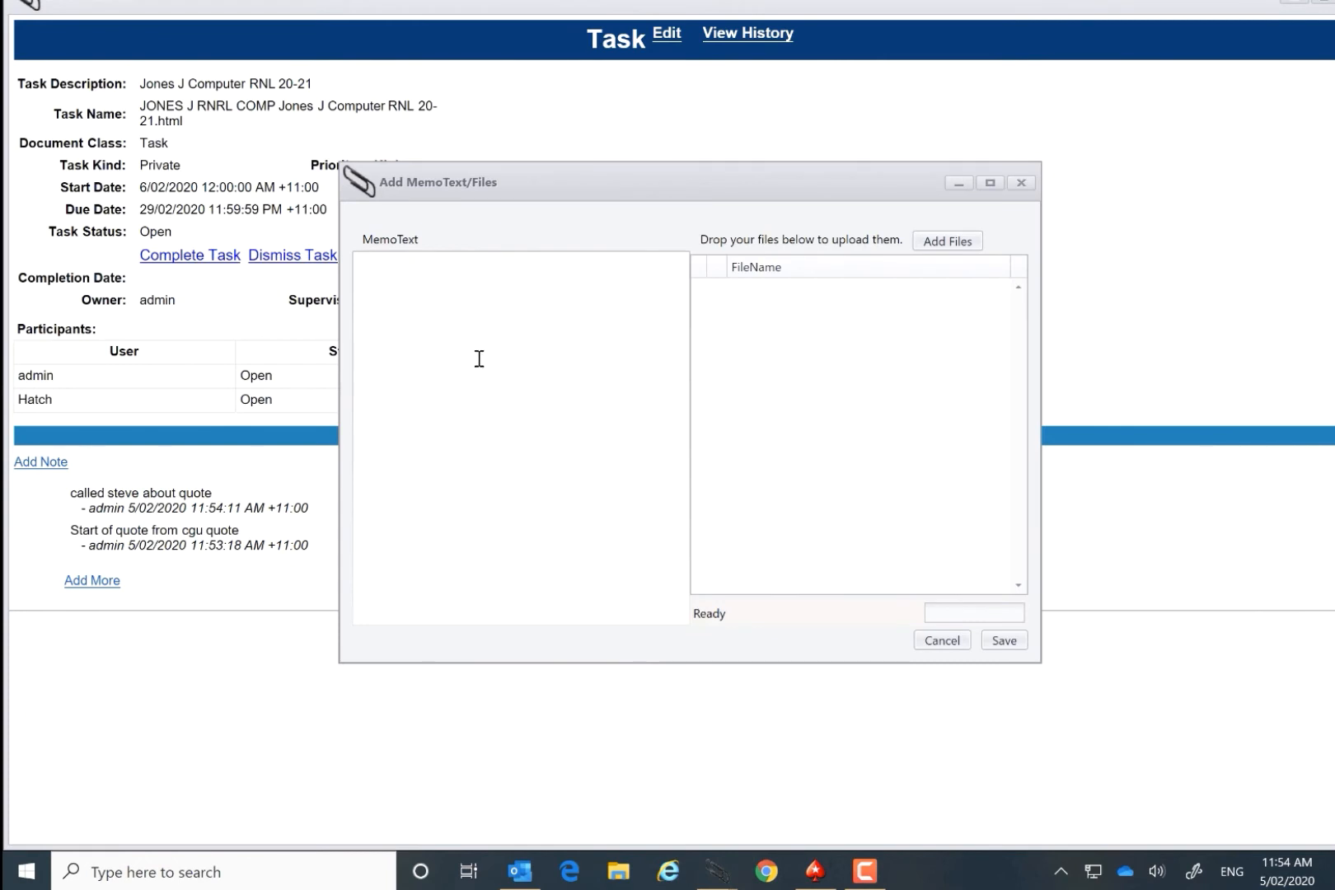
{"action": "left_click", "coordinate": [479, 358]}
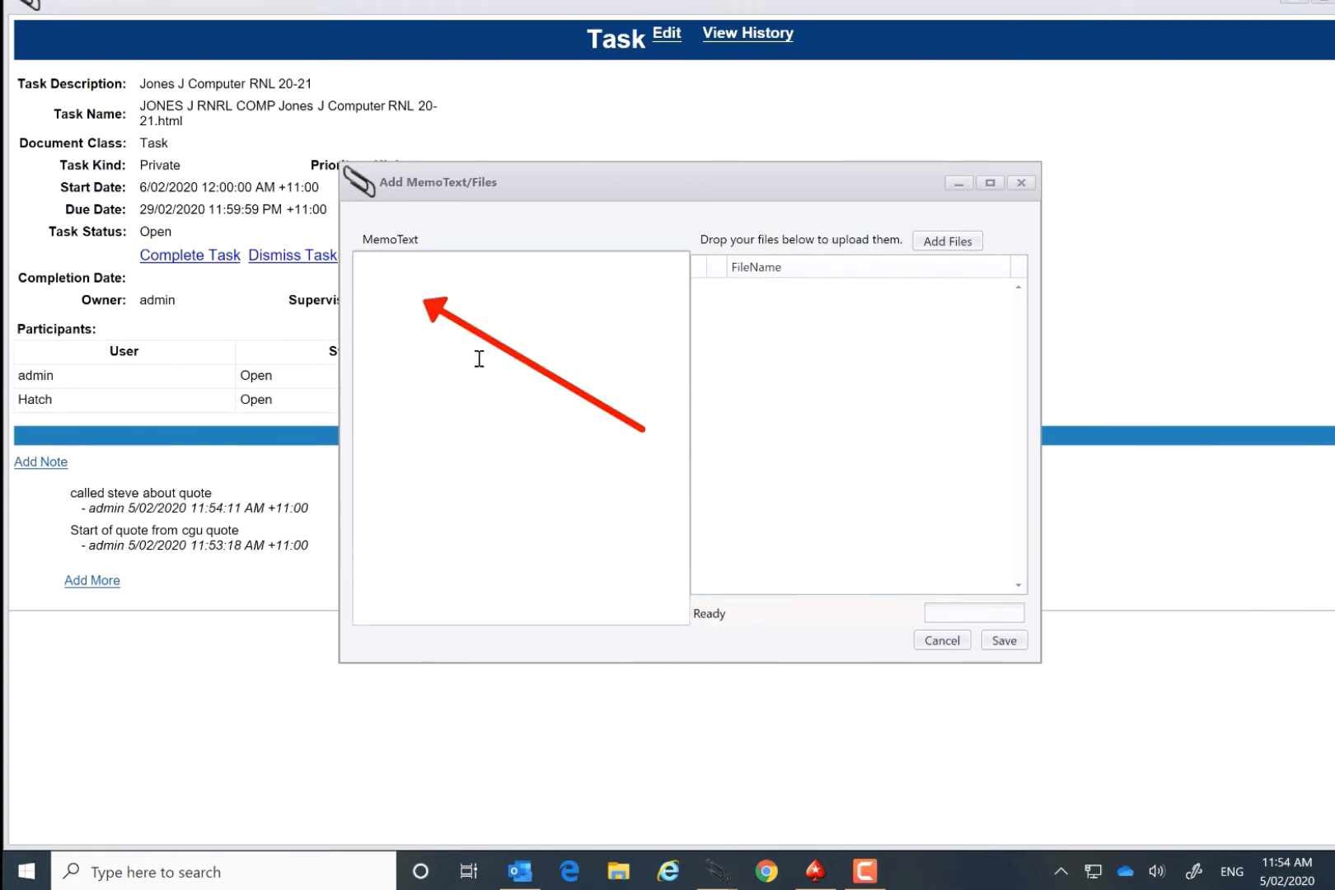
{"action": "type", "text": "More files from vero"}
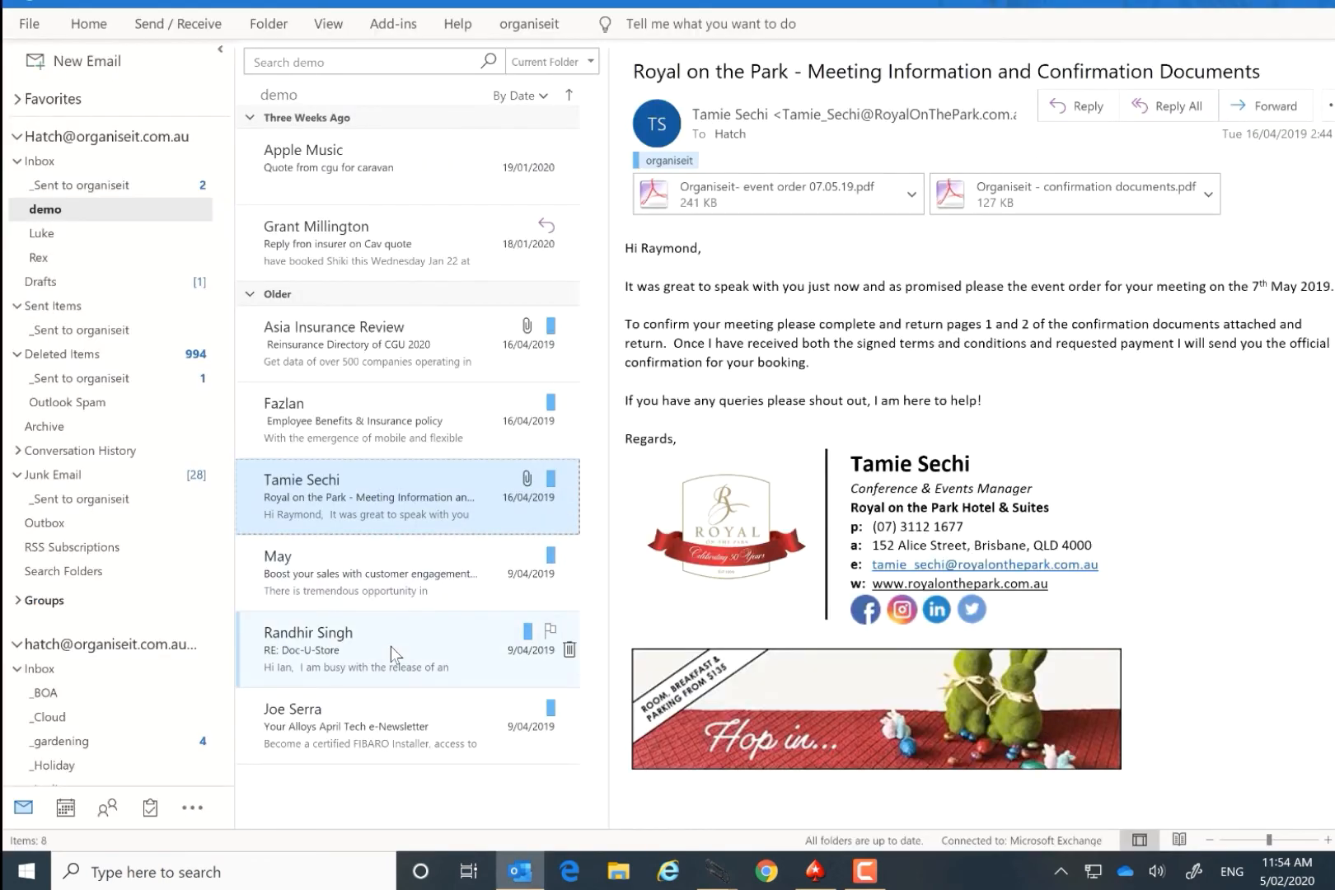
Step: Attach the "Royal on the Park", "Boost your sales" and "RE: Doc-U-Store" emails from Outlook's demo folder to the note and save it
{"action": "left_click", "coordinate": [392, 655], "text": "shift"}
{"action": "mouse_move", "coordinate": [350, 565]}
{"action": "left_mouse_down"}
{"action": "mouse_move", "coordinate": [481, 632]}
{"action": "mouse_move", "coordinate": [664, 778]}
{"action": "mouse_move", "coordinate": [725, 872]}
{"action": "mouse_move", "coordinate": [806, 798]}
{"action": "mouse_move", "coordinate": [806, 426]}
{"action": "left_mouse_up"}
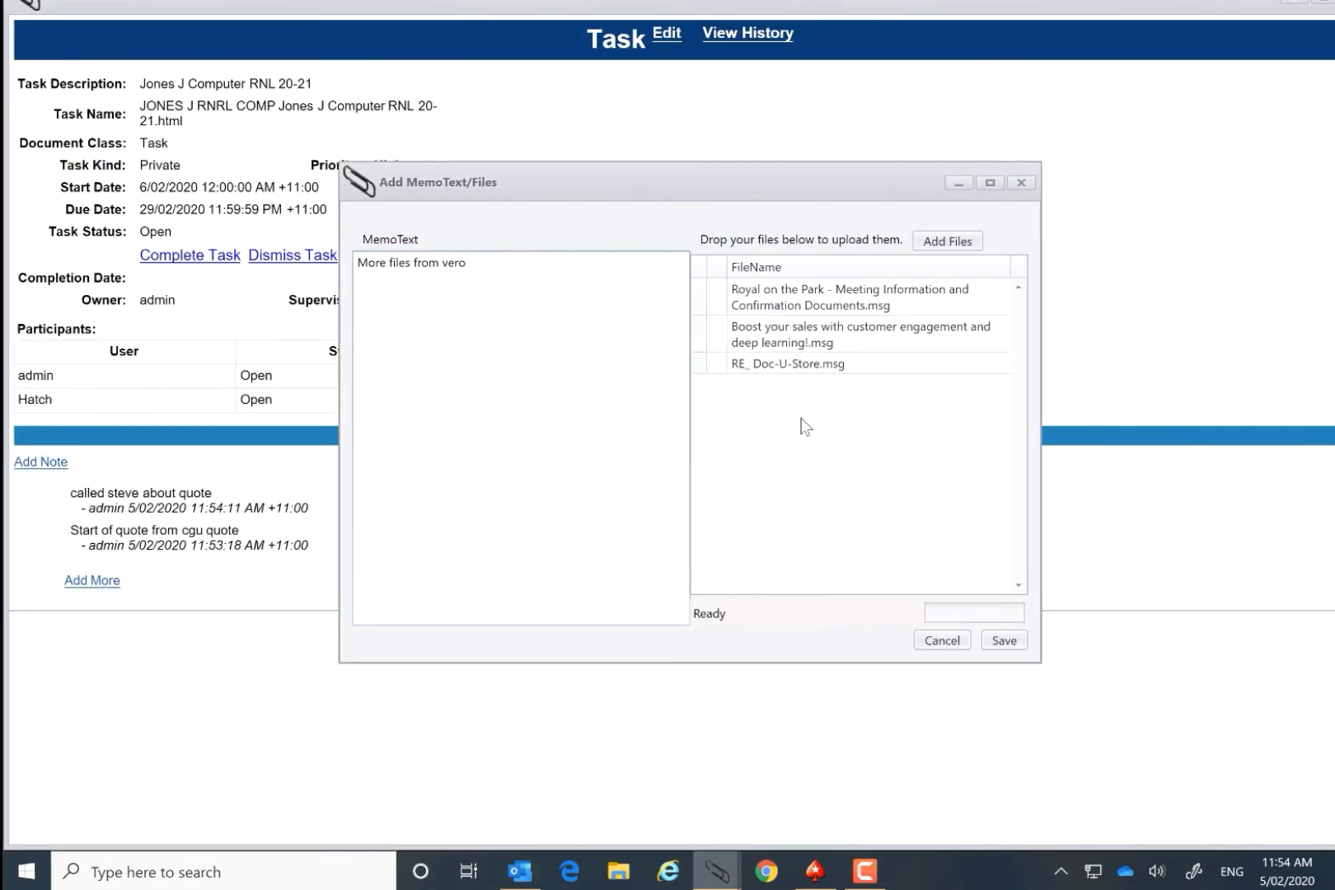
{"action": "left_click", "coordinate": [1004, 640]}
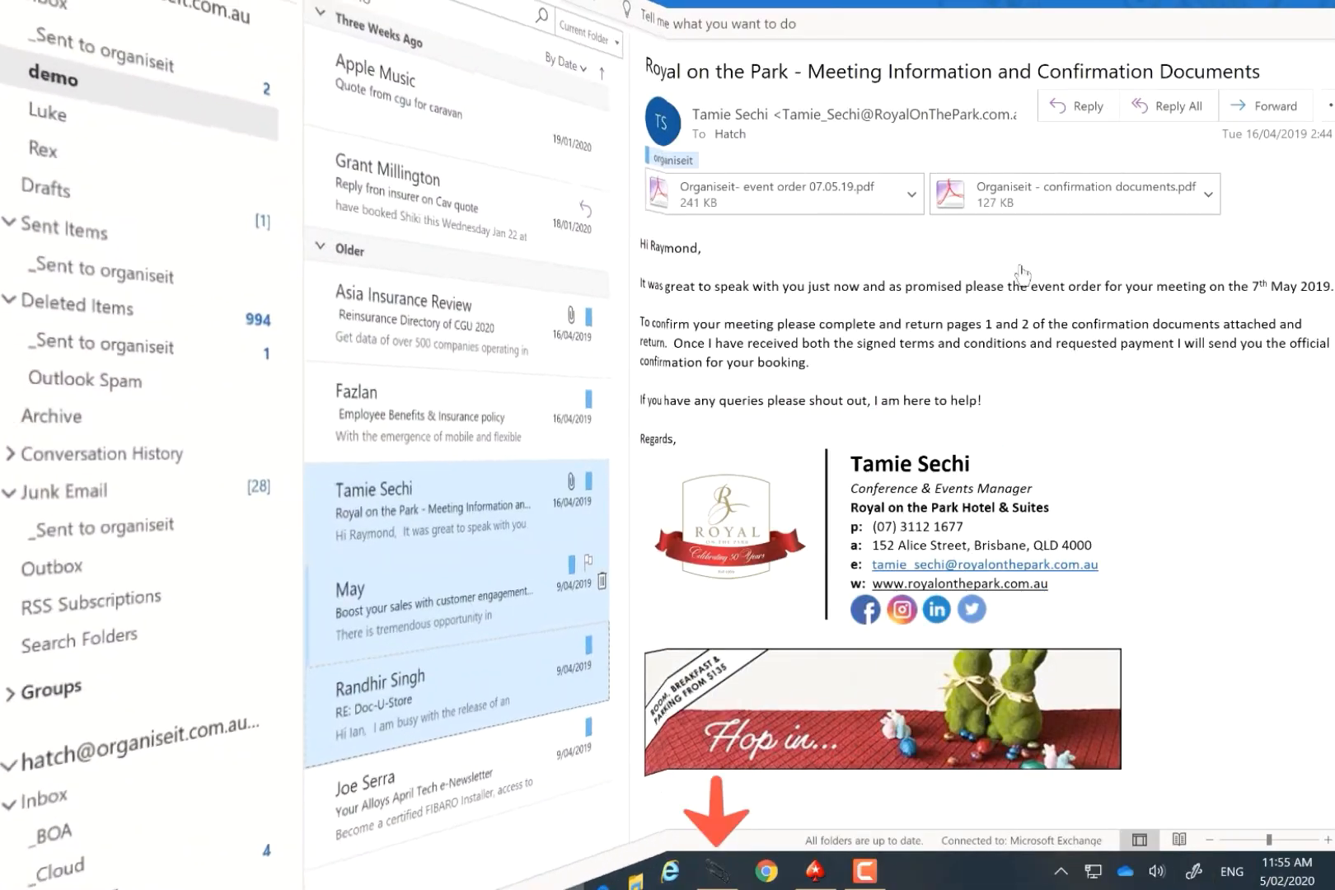
Step: Switch from Outlook back to the organiseit Explorer with the client's Computer Insurance folder
{"action": "left_click", "coordinate": [713, 871]}
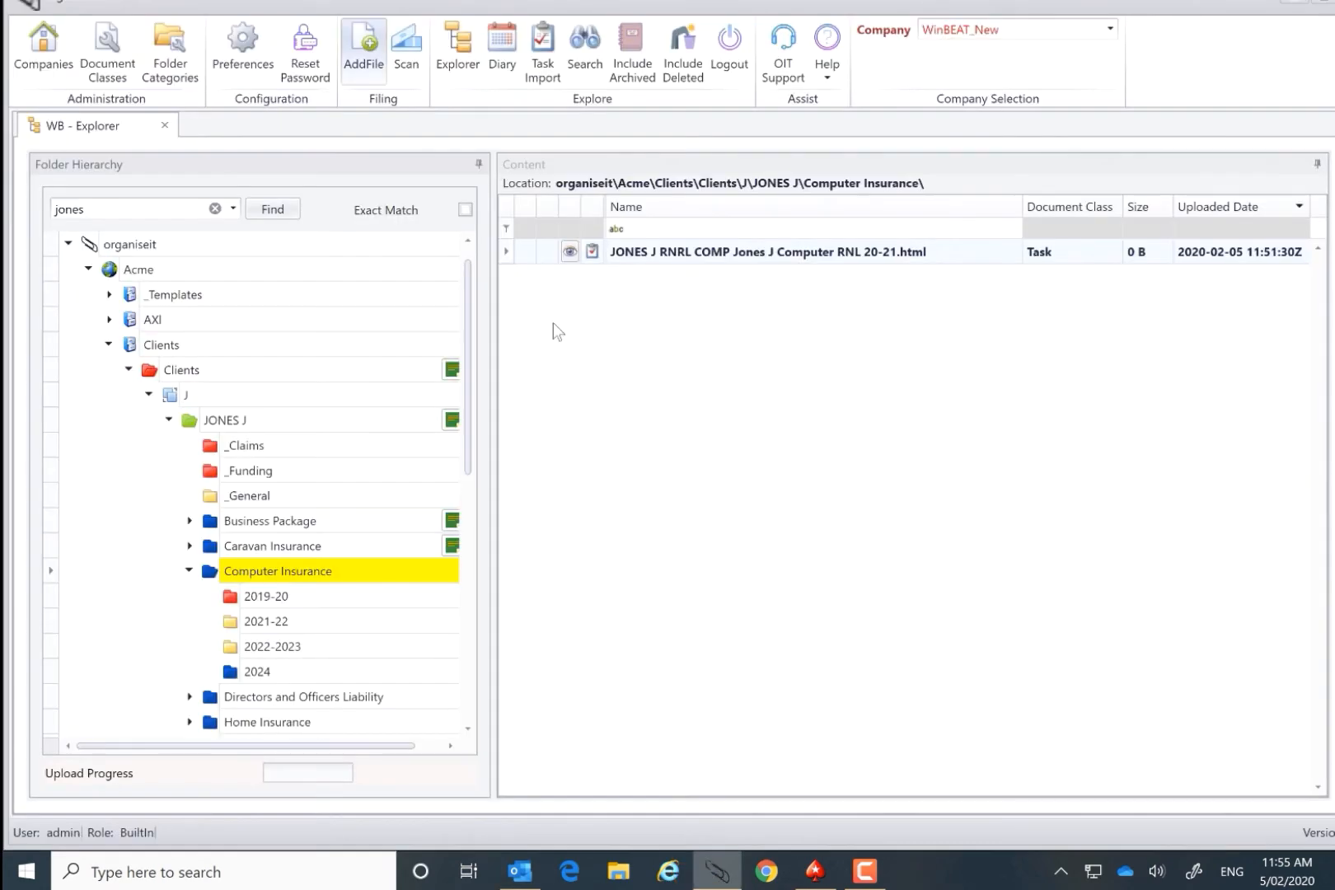
Step: Open the Computer RNL 20-21 reminder from the Diary's reminders list and display the calendar for its Remind On date
{"action": "left_click", "coordinate": [463, 44]}
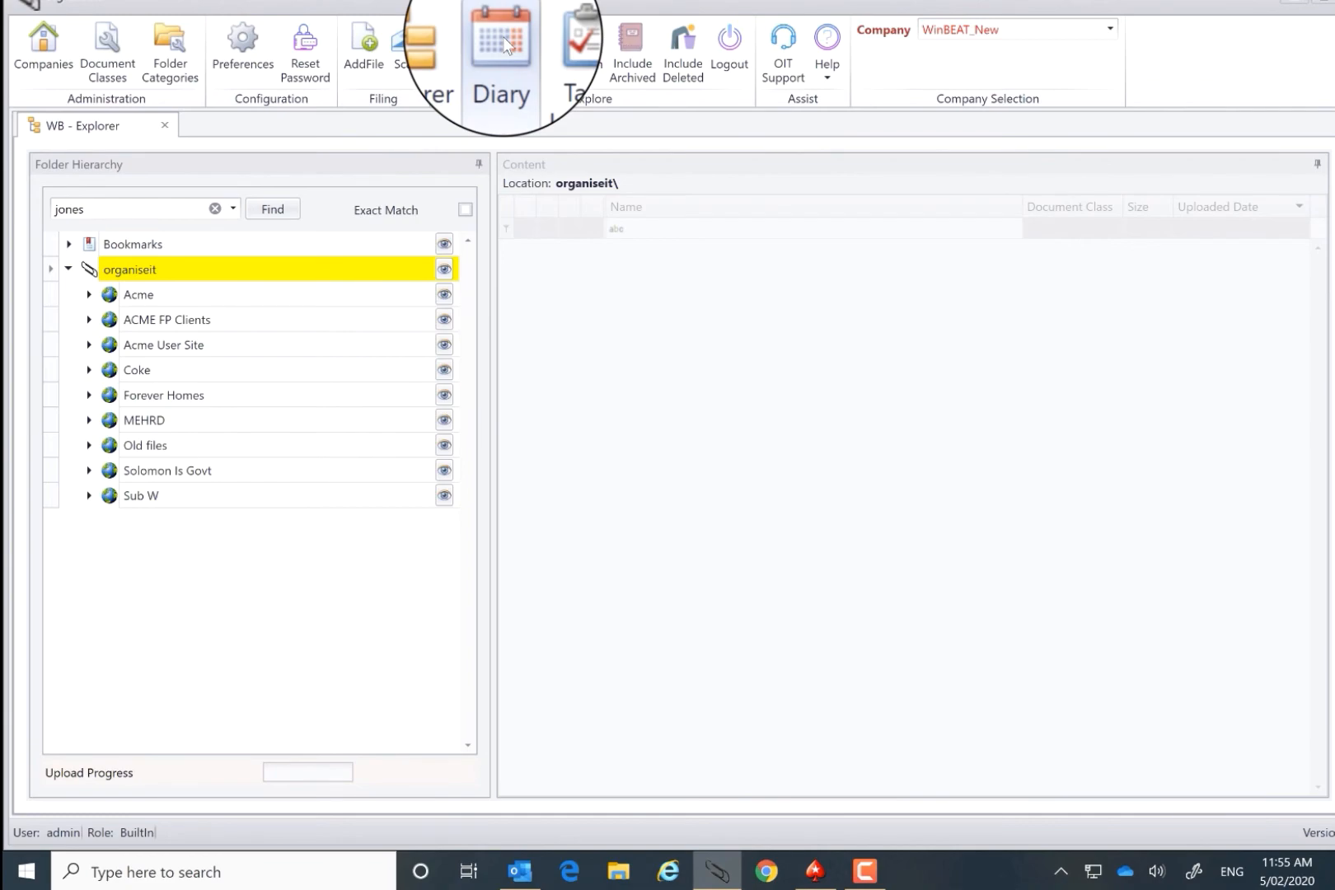
{"action": "left_click", "coordinate": [504, 43]}
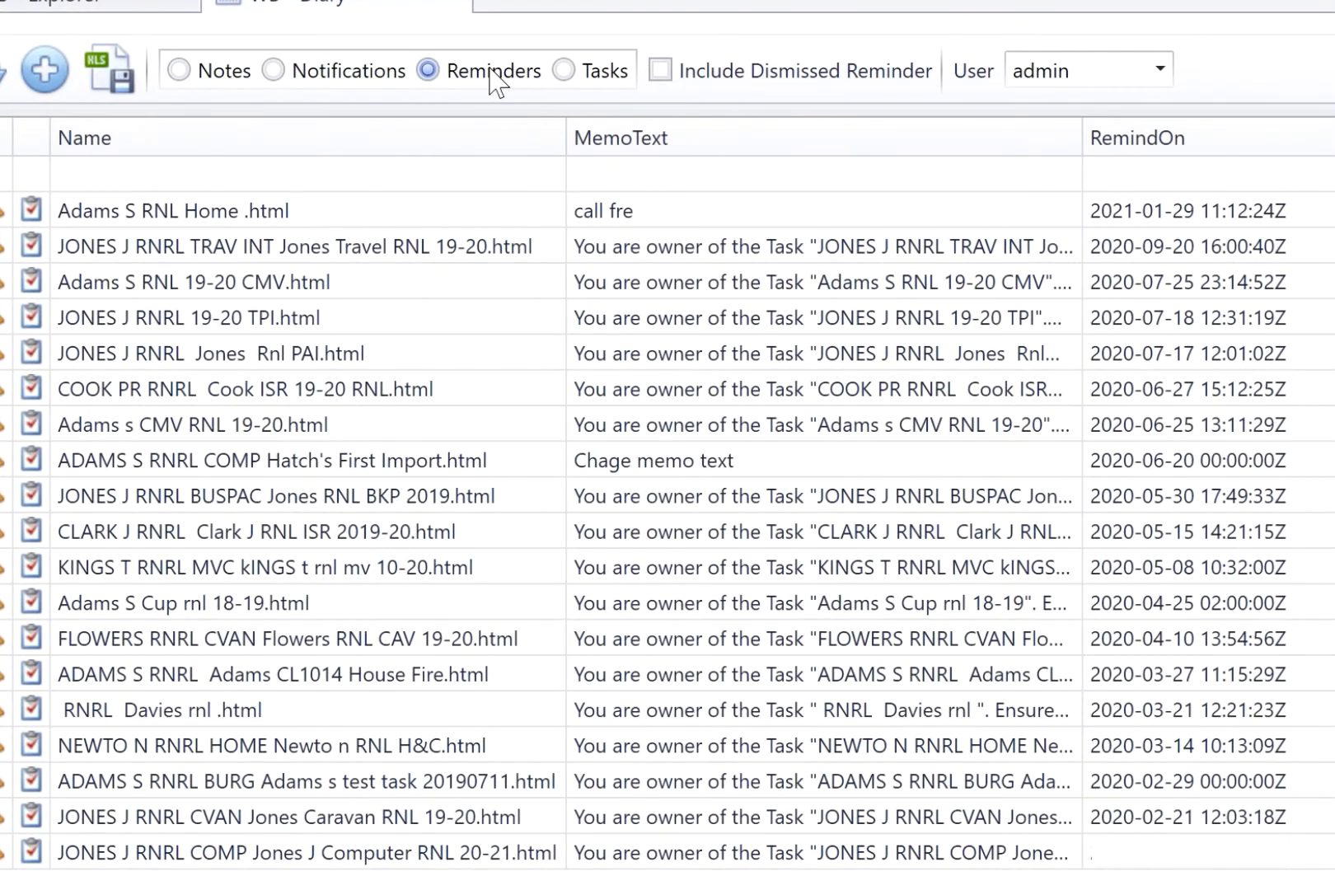
{"action": "left_click", "coordinate": [301, 853]}
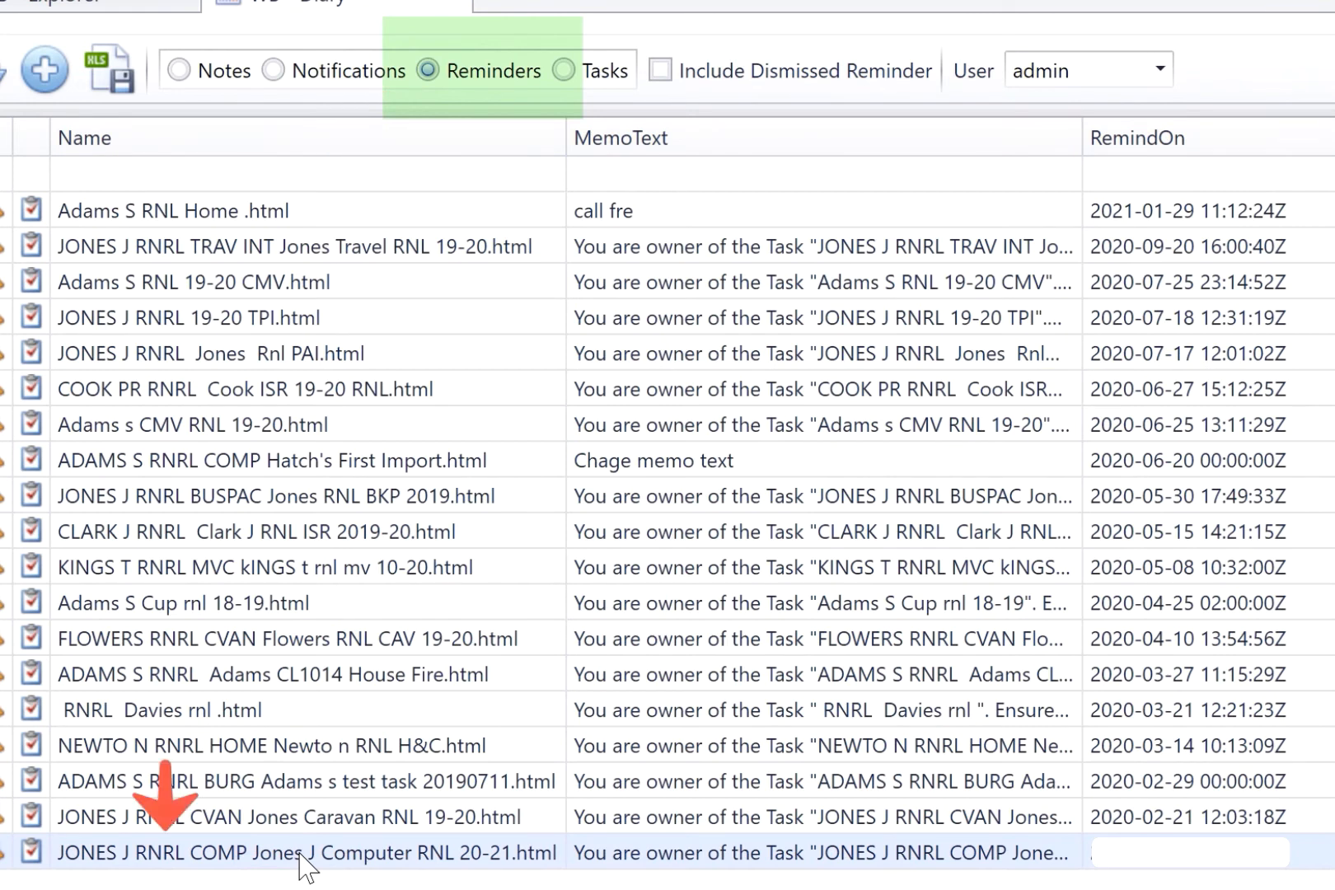
{"action": "left_click", "coordinate": [300, 853]}
{"action": "double_click", "coordinate": [301, 853]}
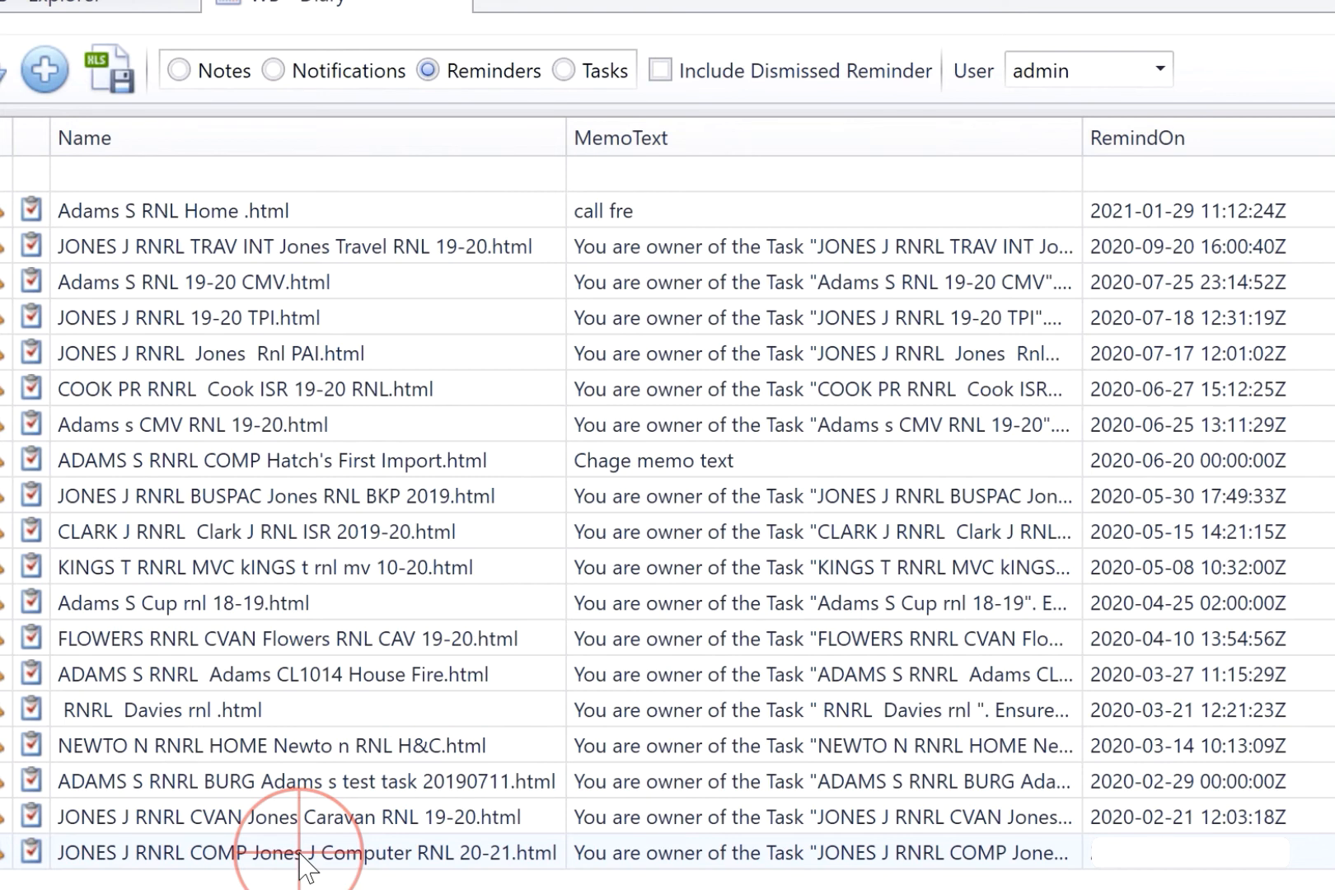
{"action": "double_click", "coordinate": [300, 853]}
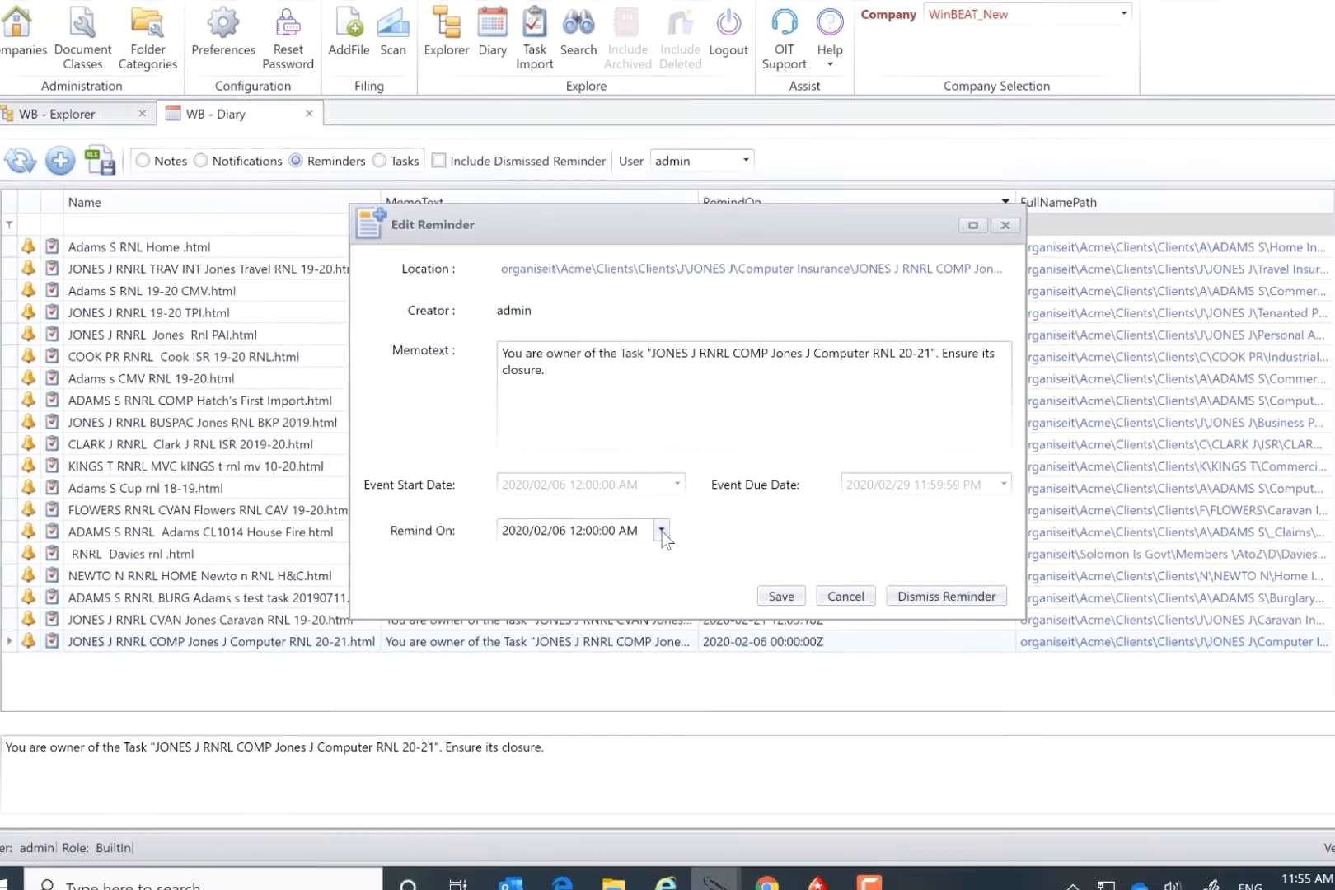
{"action": "left_click", "coordinate": [662, 532]}
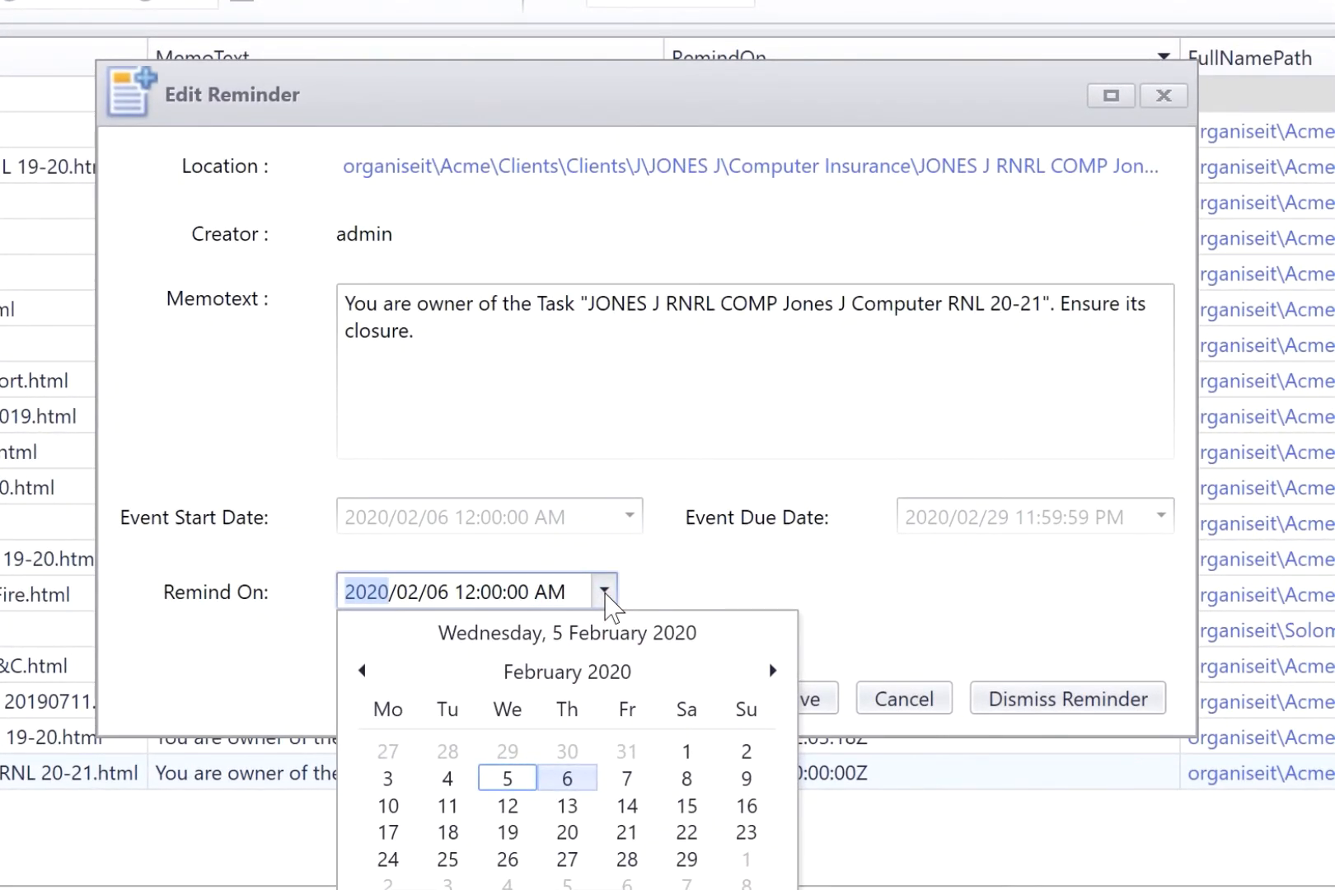
{"action": "left_click", "coordinate": [606, 592]}
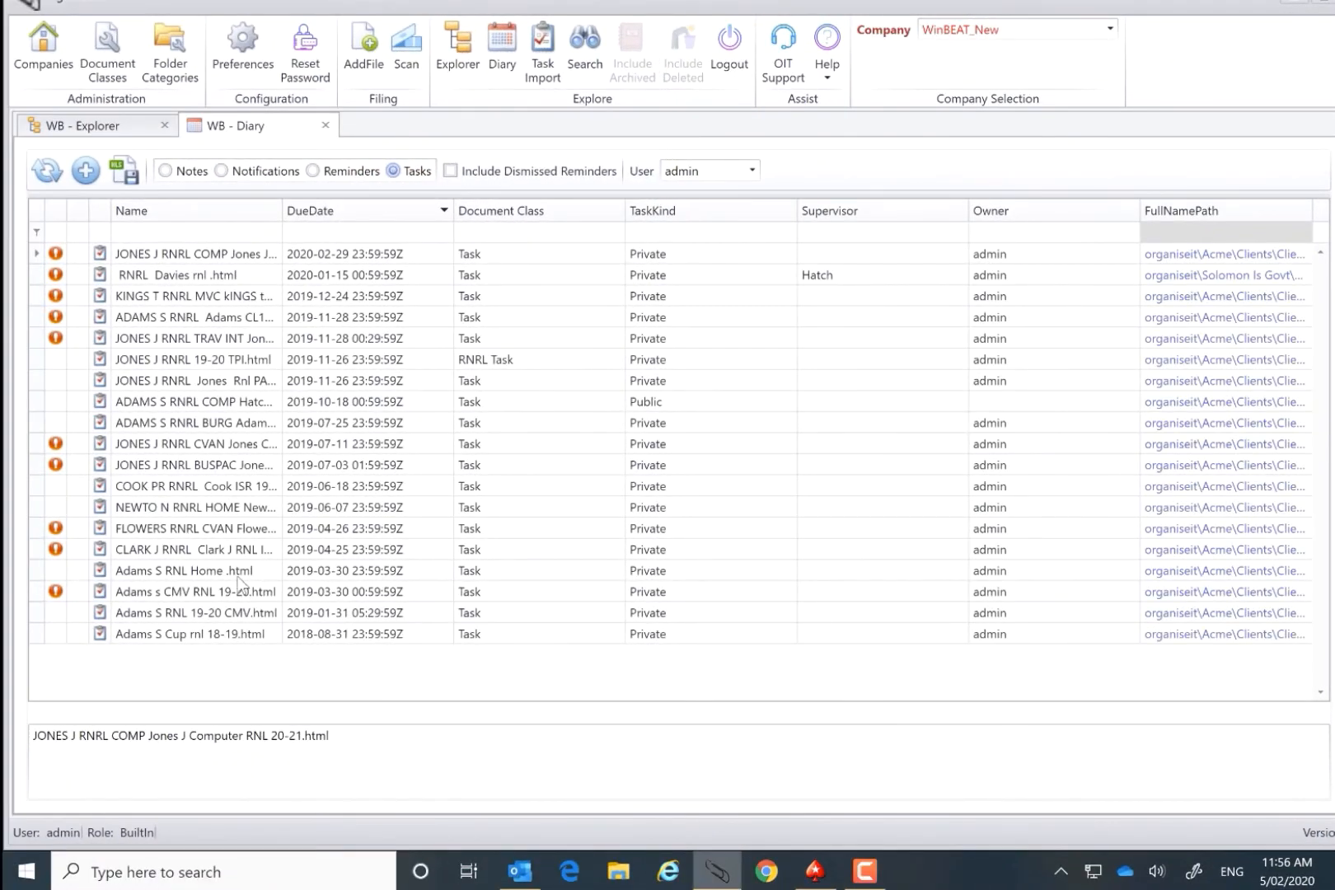
Step: Filter the Diary's task names by the first three letters of the client's surname and clear the filter again
{"action": "double_click", "coordinate": [189, 254]}
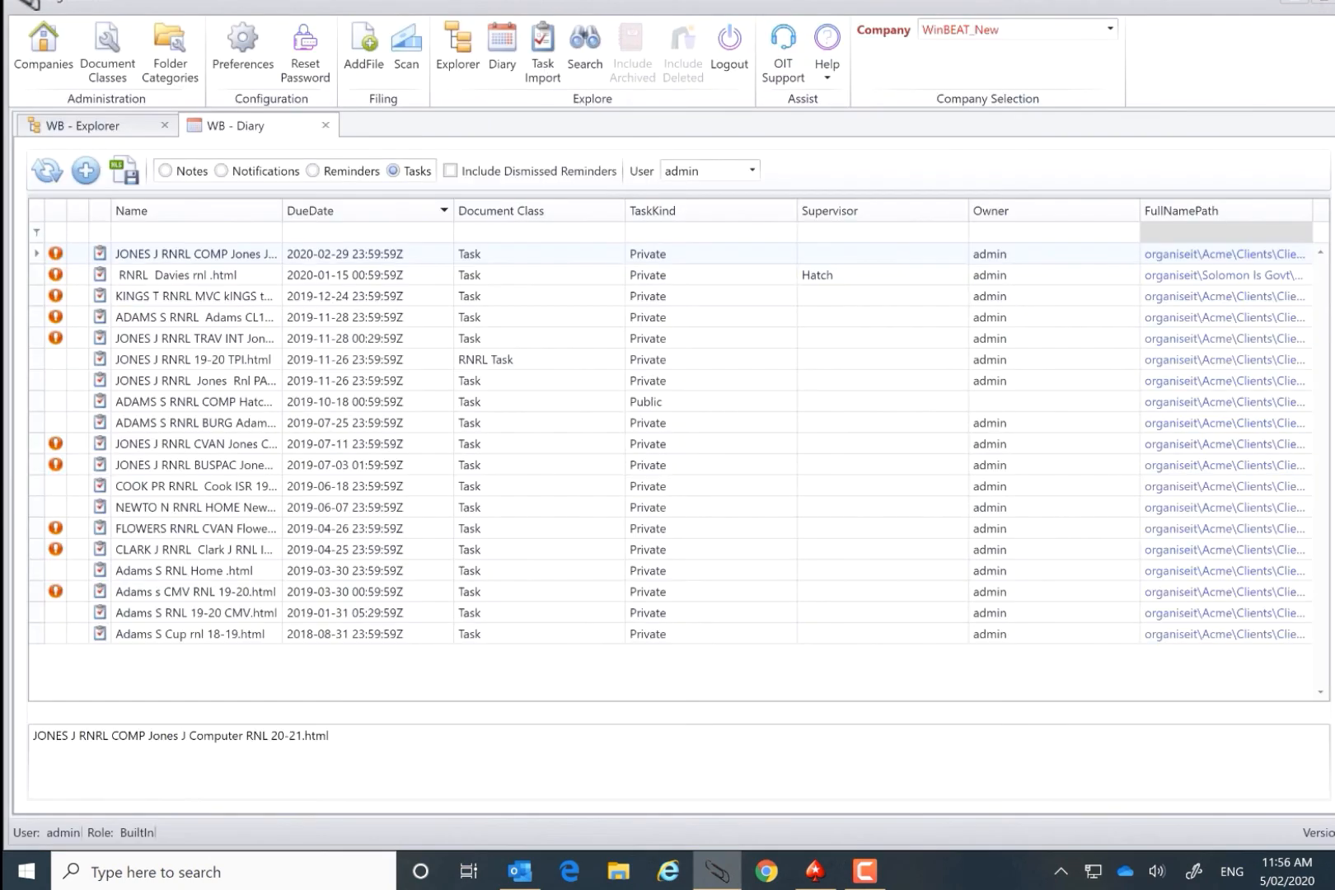
{"action": "left_click", "coordinate": [128, 233]}
{"action": "type", "text": "jon"}
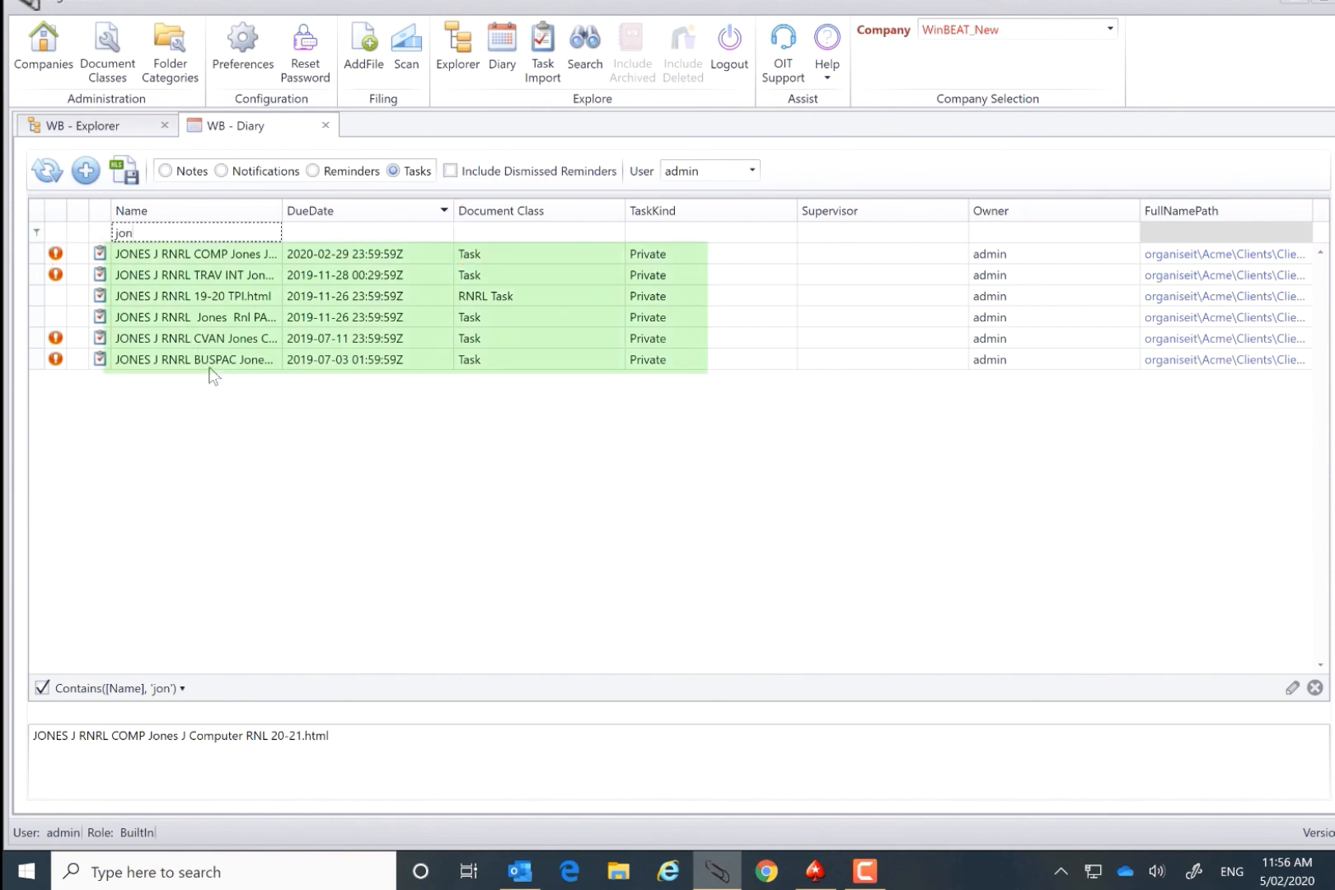
{"action": "key", "text": "BackSpace"}
{"action": "key", "text": "BackSpace"}
{"action": "key", "text": "BackSpace"}
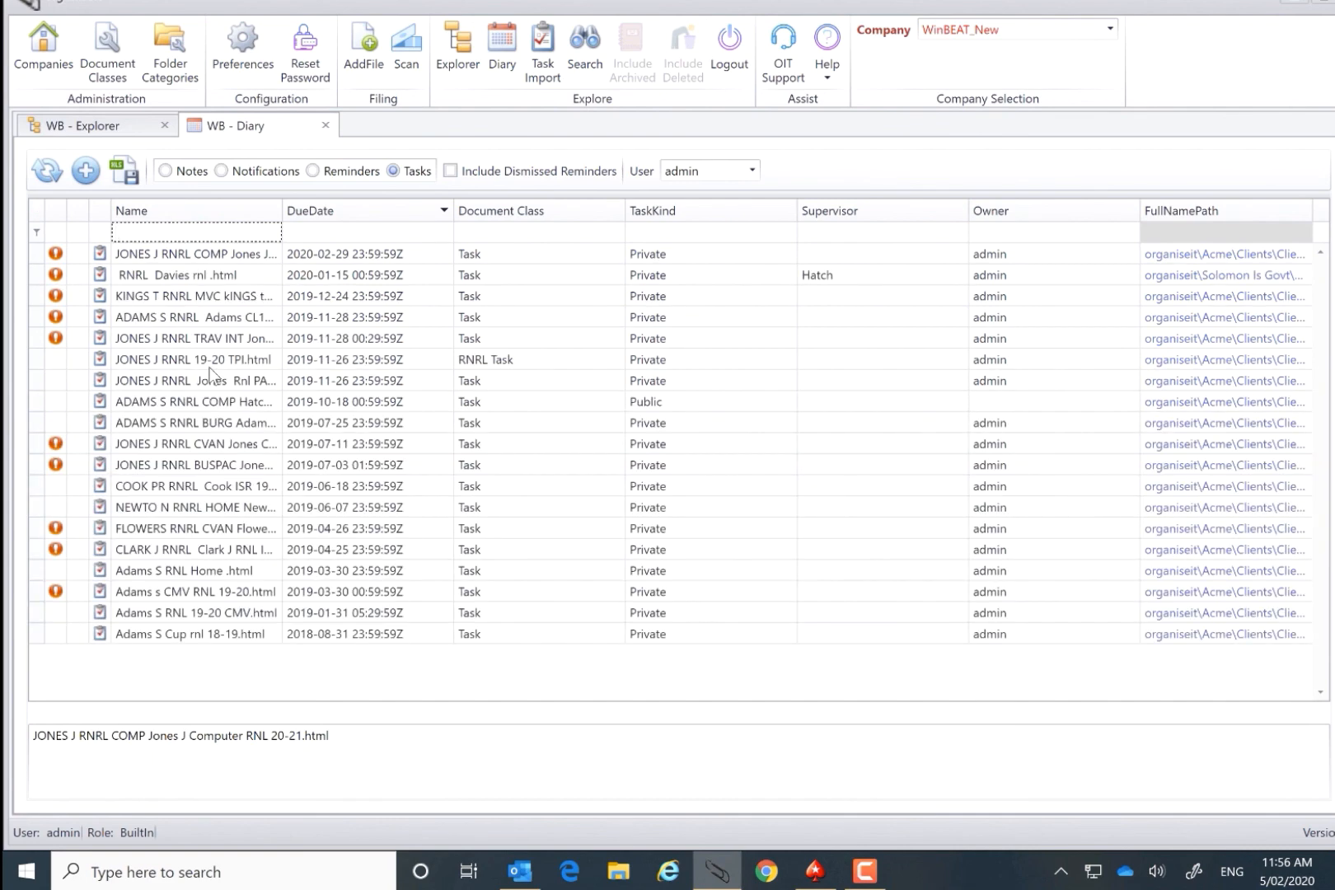
Step: Follow the Computer RNL 20-21 task's path from the Diary to its Explorer folder and show the task's documents
{"action": "left_click", "coordinate": [1213, 256]}
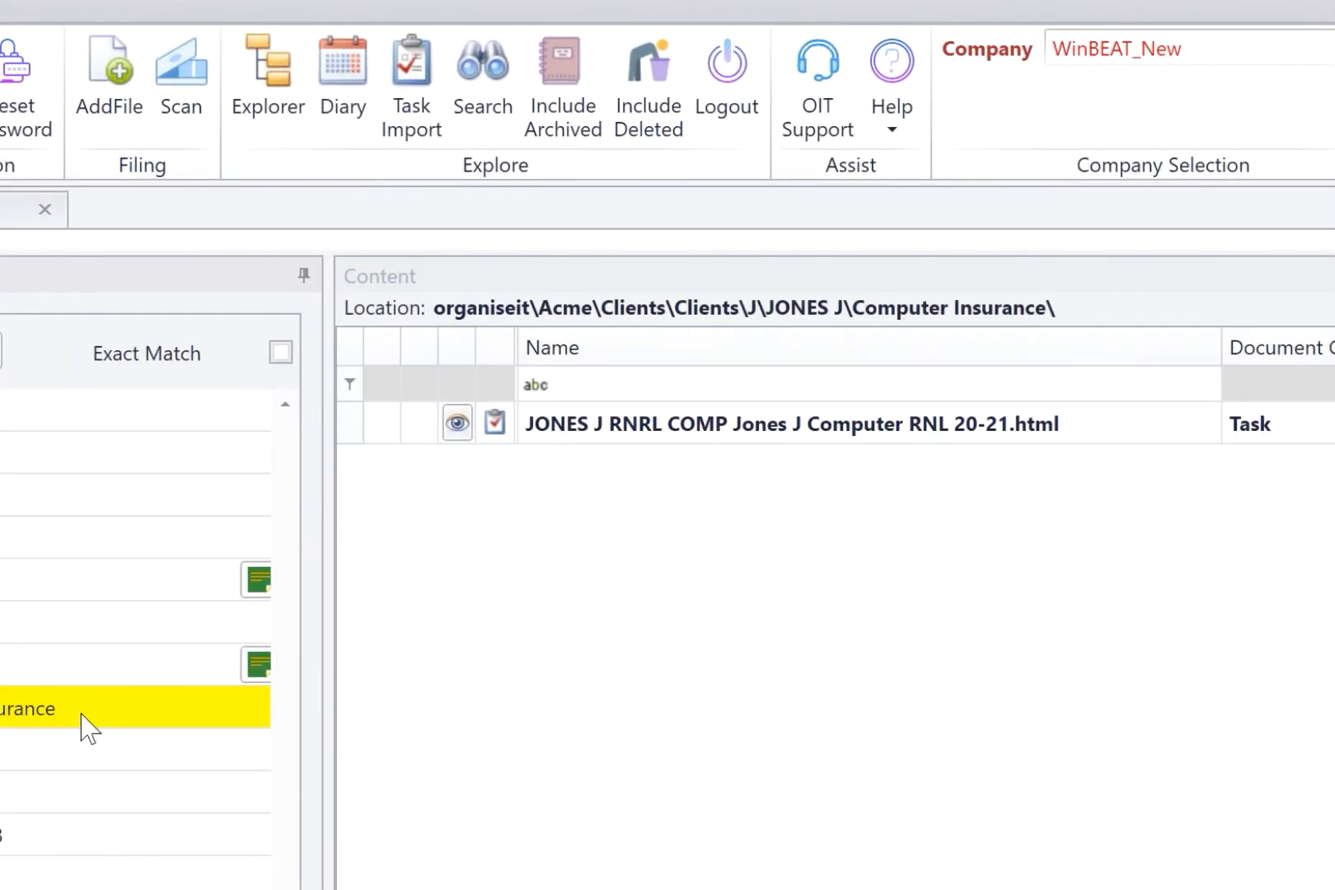
{"action": "left_click", "coordinate": [626, 427]}
{"action": "right_click", "coordinate": [626, 426]}
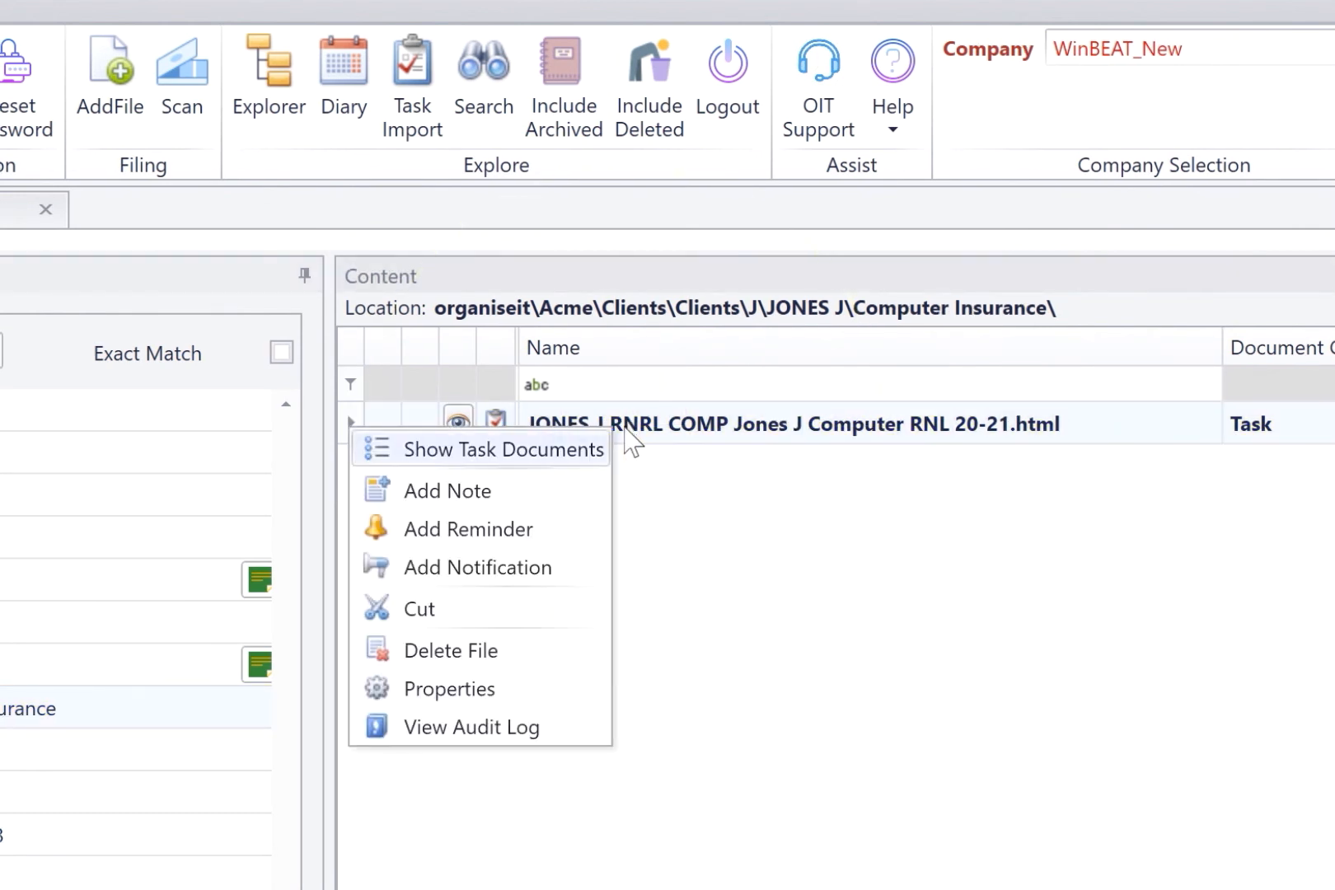
{"action": "left_click", "coordinate": [549, 454]}
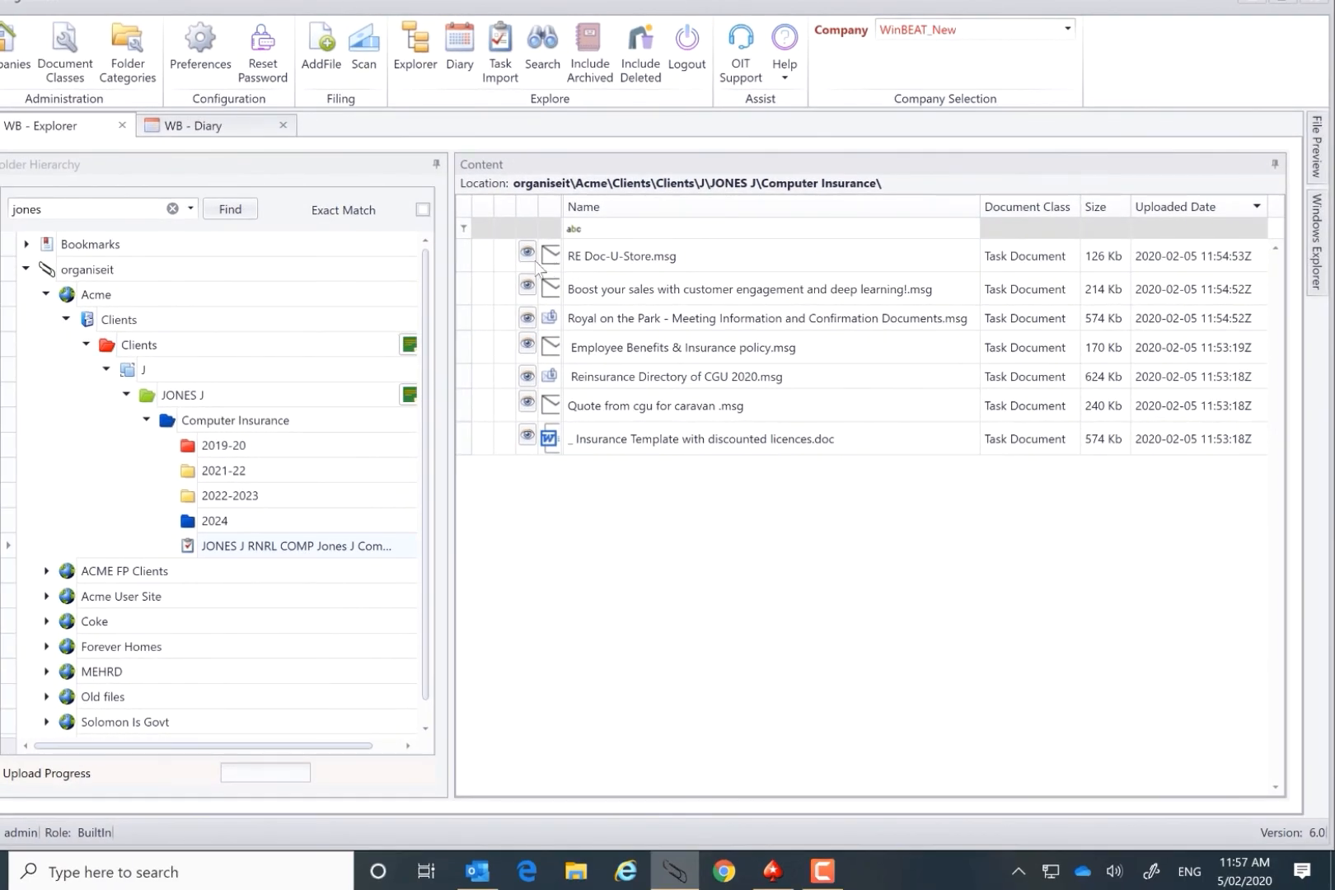
Step: Select all the documents of the computer renewal task and send them to a mail recipient
{"action": "left_click_drag", "start_coordinate": [470, 262], "coordinate": [464, 439]}
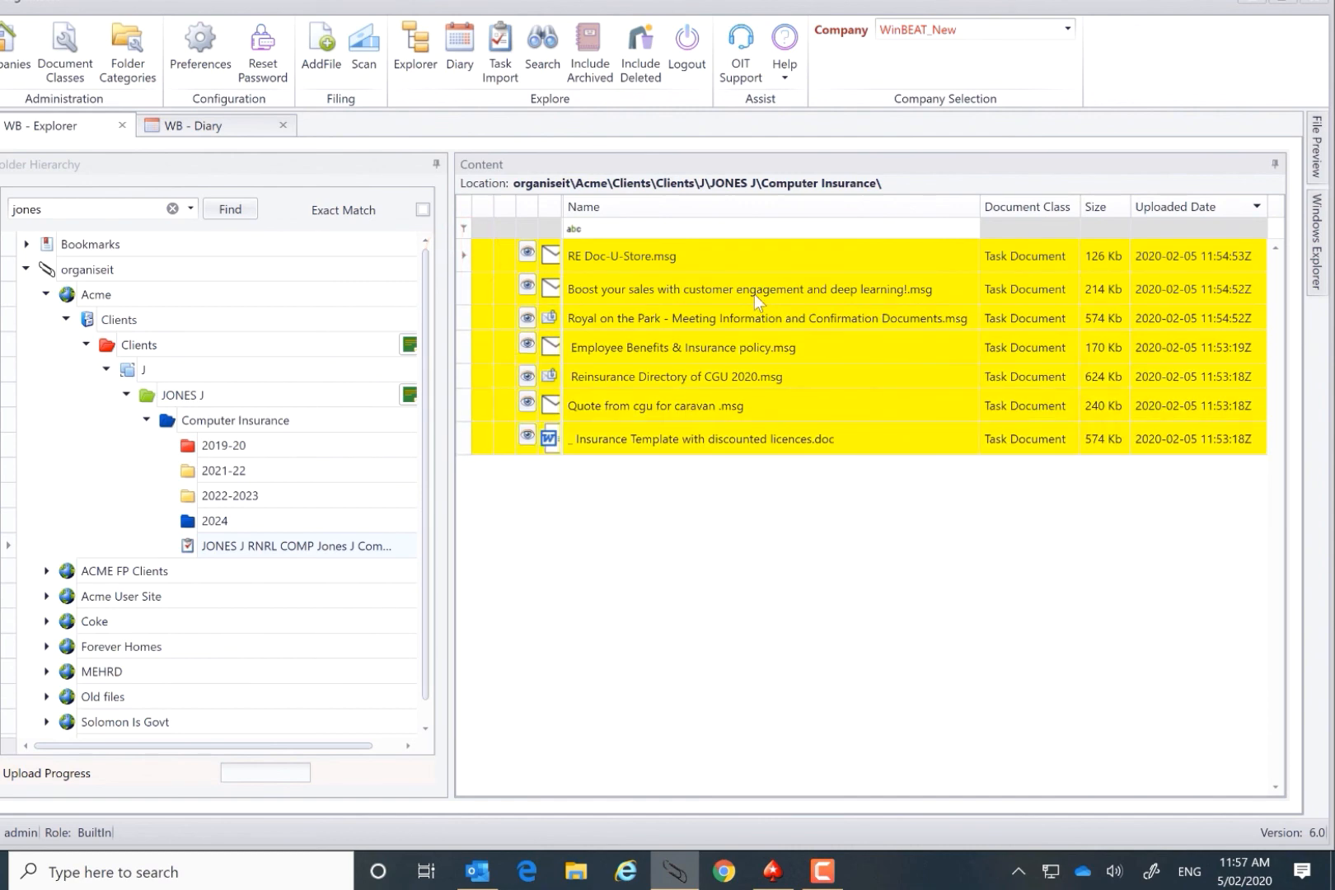
{"action": "right_click", "coordinate": [593, 297]}
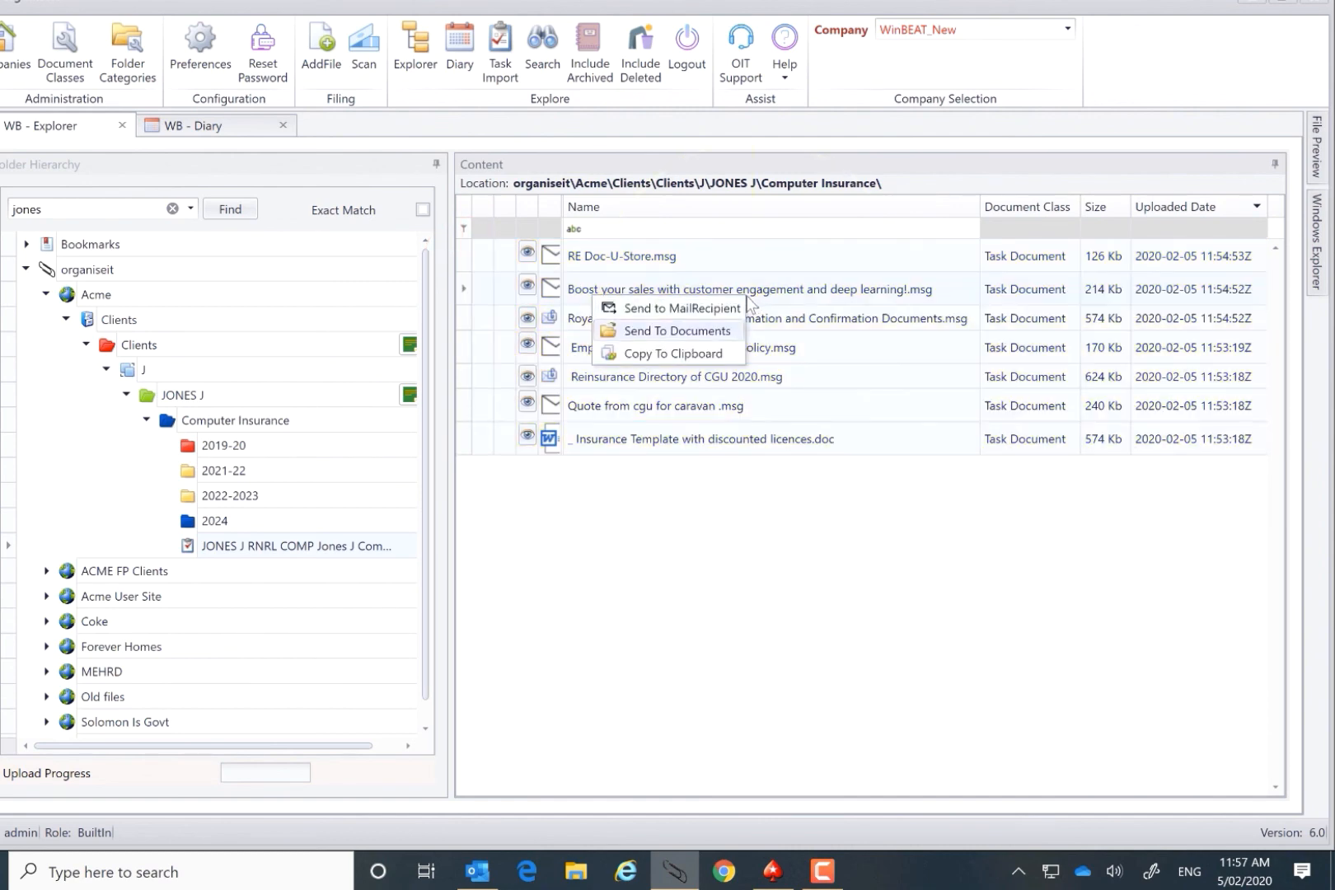
{"action": "left_click", "coordinate": [700, 307]}
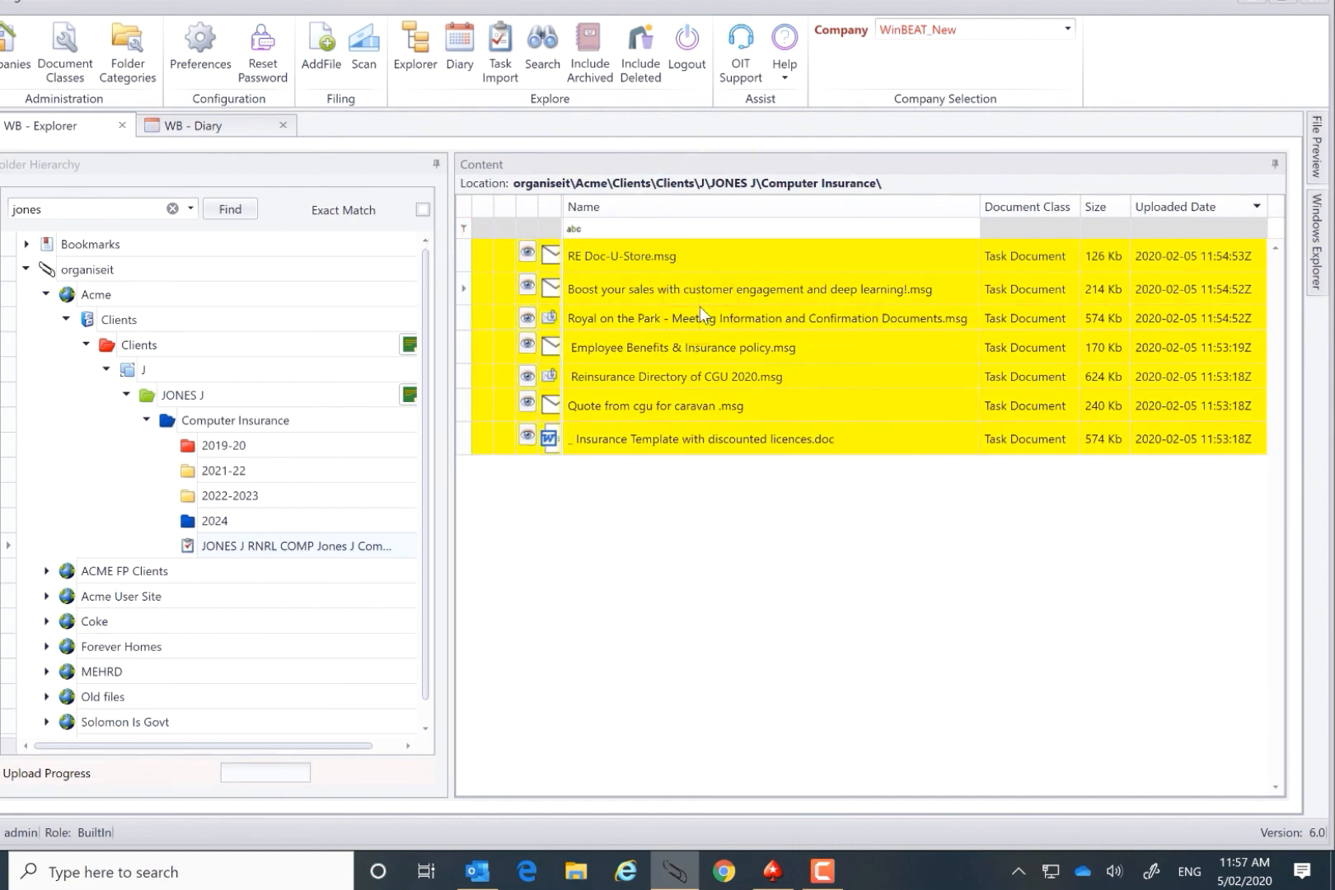